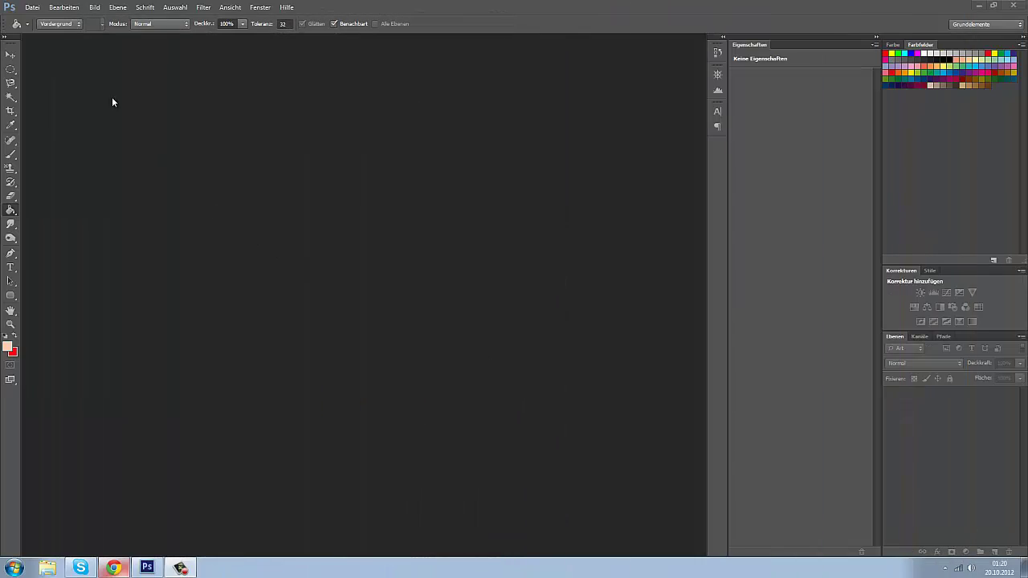
- Open the portrait 1.jpg via Datei > Öffnen, showing it with a single Hintergrund layer
click(41, 7)
click(41, 27)
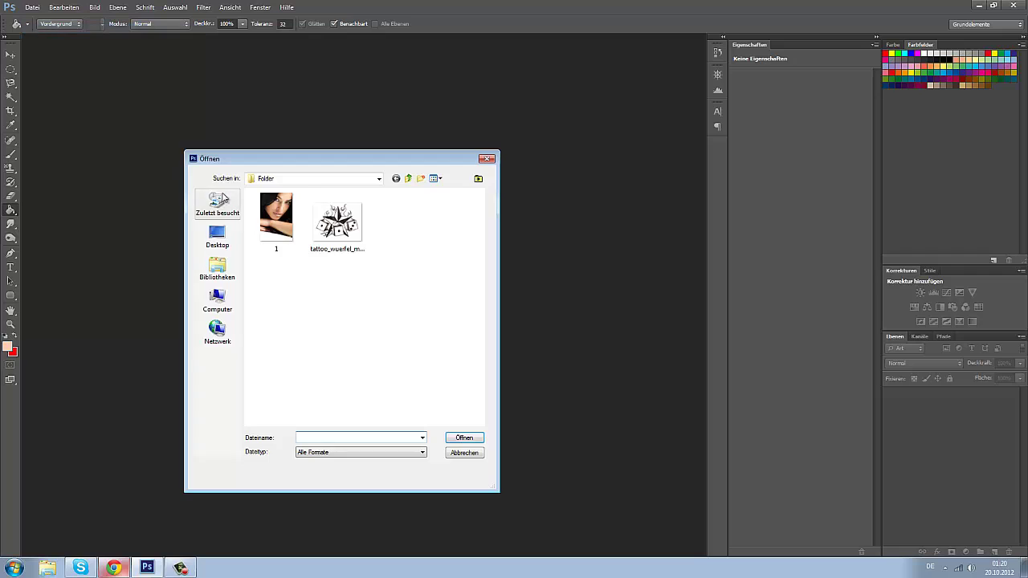
click(249, 212)
double_click(249, 212)
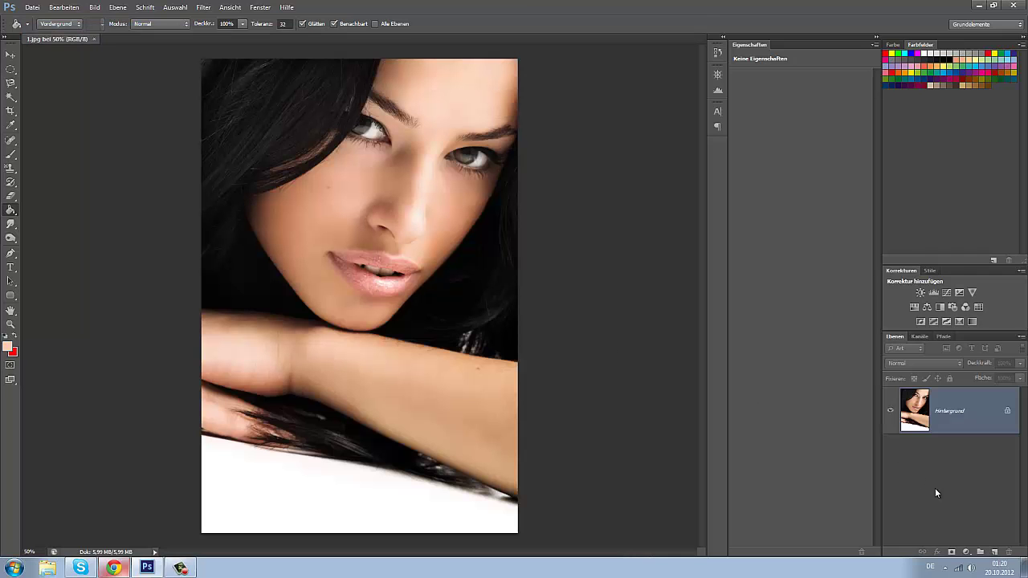
- Add a new empty layer, Ebene 1, above the photo and zoom in on the eyes
click(995, 552)
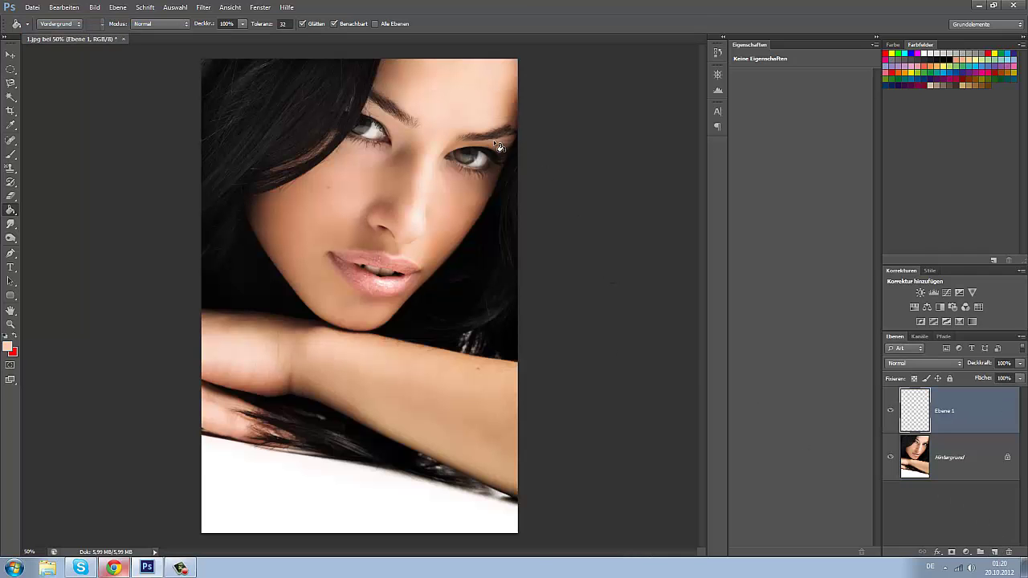
scroll(498, 146, up, 2)
scroll(498, 146, up, 2)
scroll(562, 156, up, 2)
scroll(587, 160, up, 2)
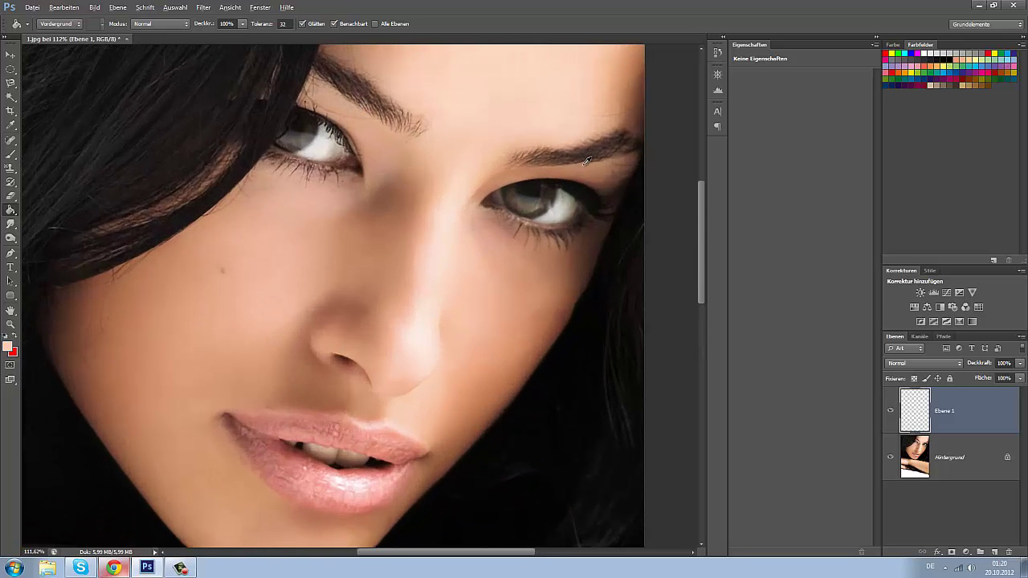
scroll(586, 161, up, 1)
scroll(394, 119, up, 1)
scroll(532, 112, up, 1)
scroll(313, 101, up, 1)
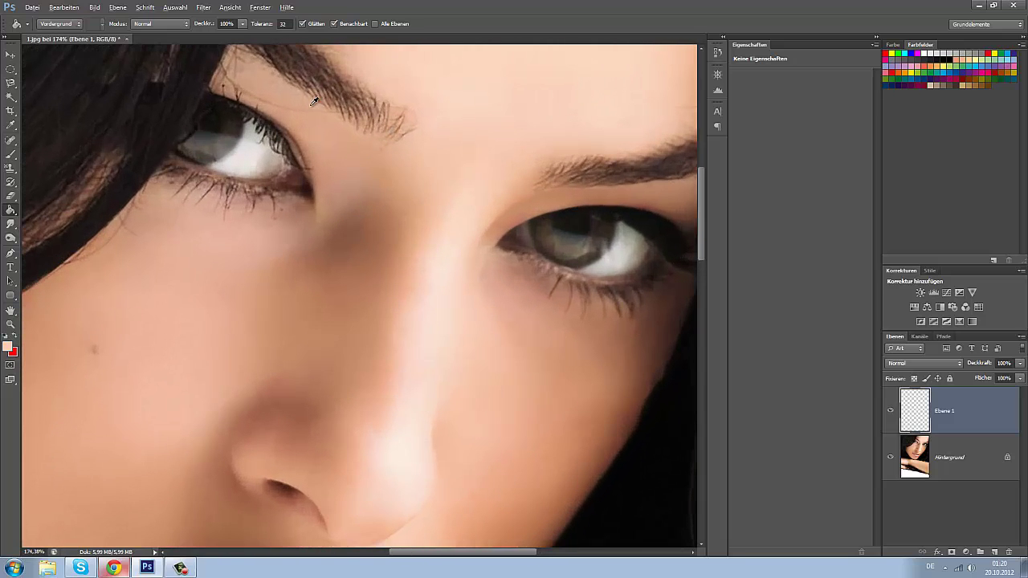
key(alt)
- Paint the right and left irises into a Quick Mask with the Brush
click(11, 153)
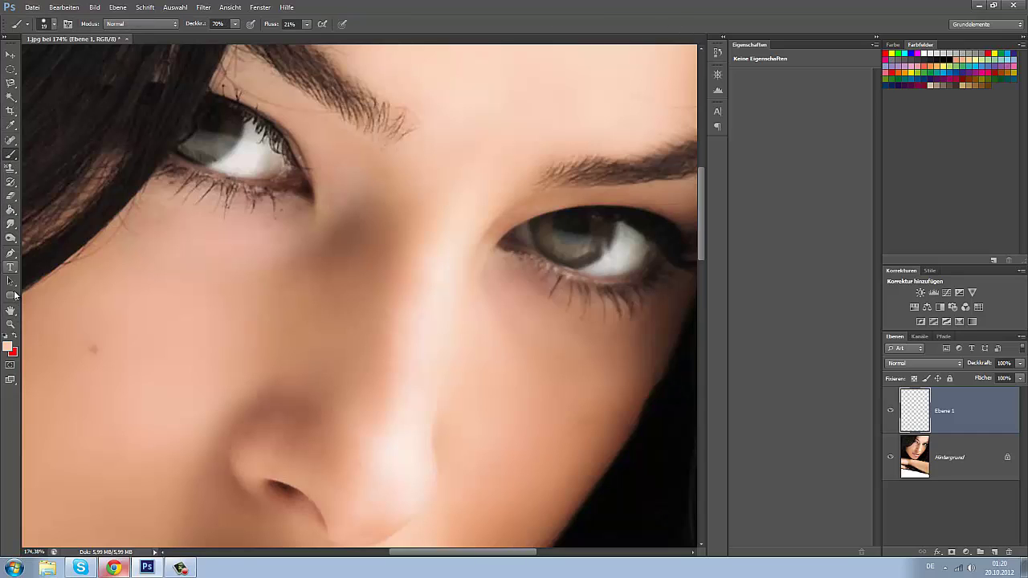
click(12, 366)
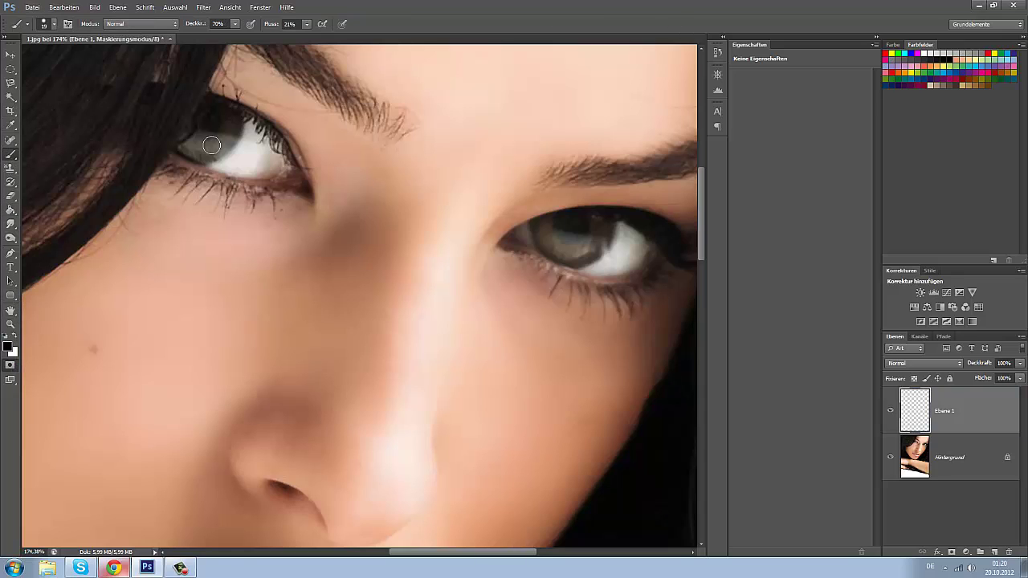
mouse_move(600, 213)
mouse_down()
mouse_move(572, 259)
mouse_move(543, 245)
mouse_move(543, 225)
mouse_move(559, 250)
mouse_move(591, 255)
mouse_move(601, 228)
mouse_move(606, 241)
mouse_move(578, 258)
mouse_move(540, 242)
mouse_up()
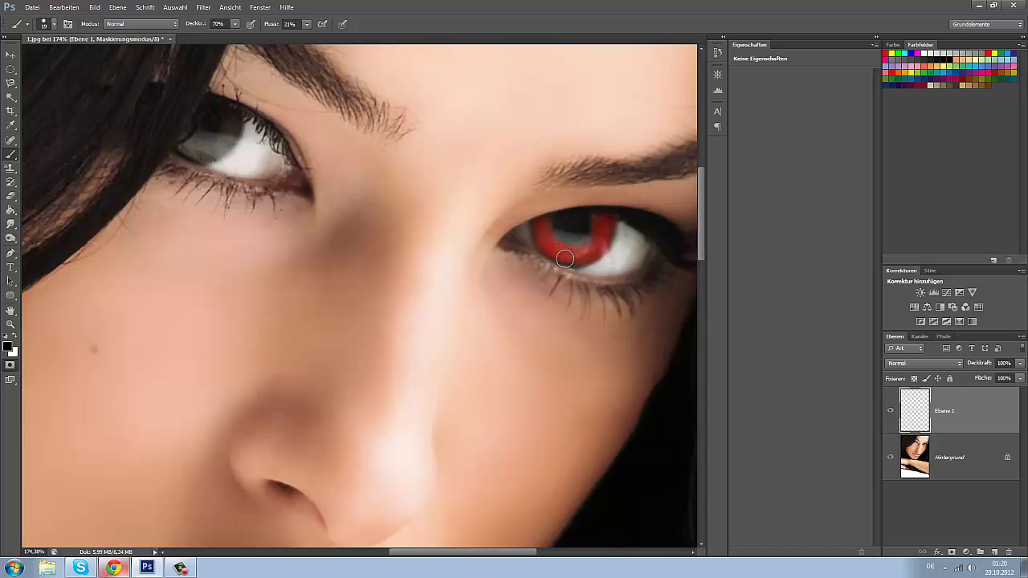
mouse_move(581, 259)
mouse_down()
mouse_move(605, 233)
mouse_move(562, 257)
mouse_up()
mouse_move(225, 119)
mouse_down()
mouse_move(221, 142)
mouse_move(186, 146)
mouse_move(217, 145)
mouse_move(231, 124)
mouse_move(219, 147)
mouse_move(187, 150)
mouse_move(229, 120)
mouse_move(201, 154)
mouse_up()
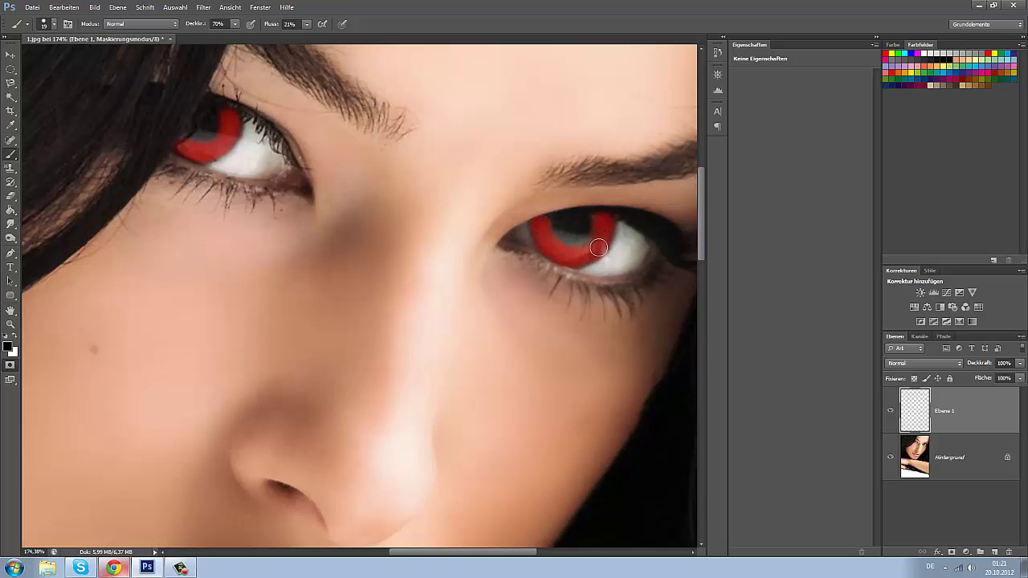
- Convert the Quick Mask into a selection containing only the irises
click(10, 364)
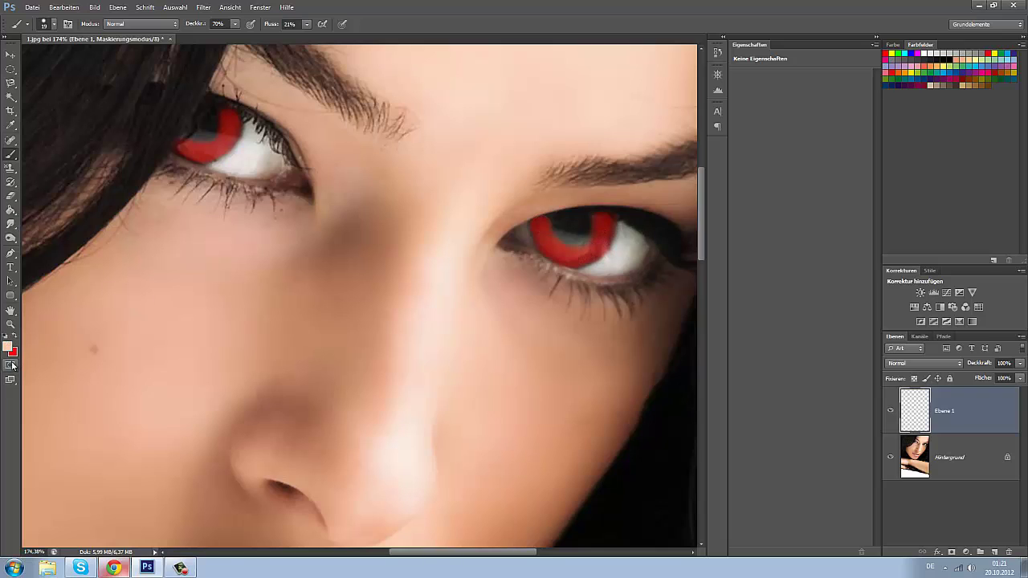
click(173, 8)
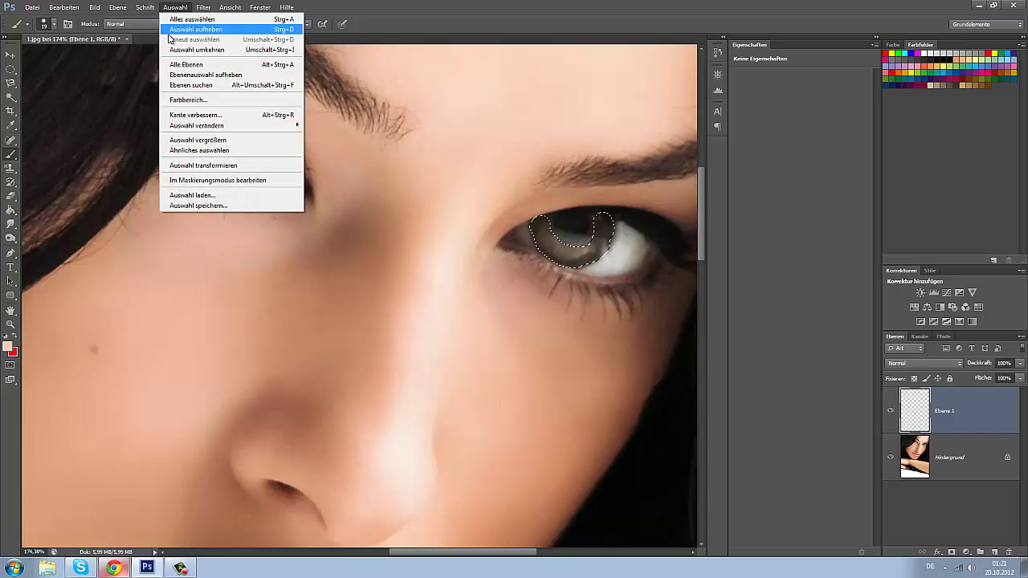
click(176, 45)
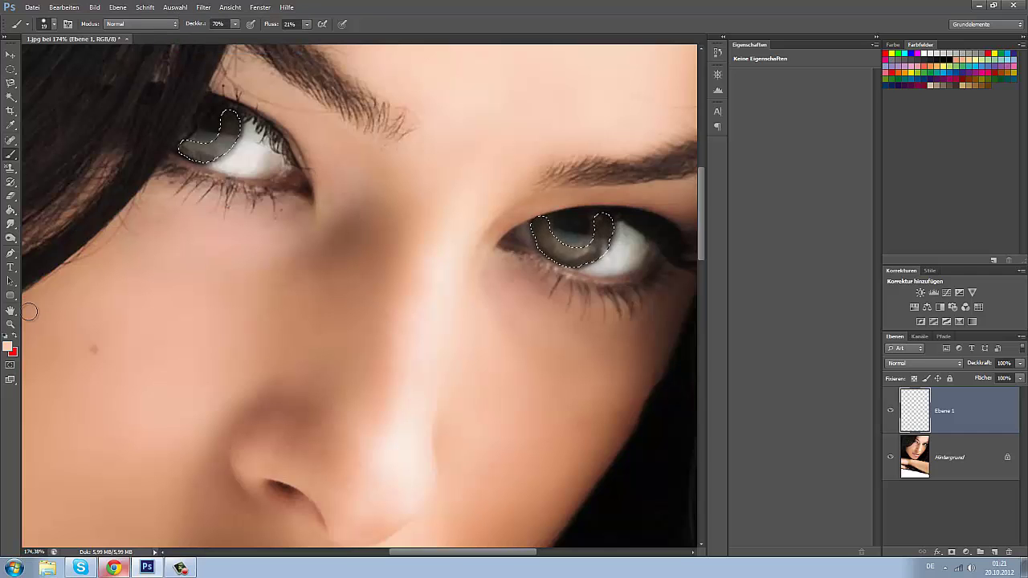
- Set the foreground colour to bright green #48ff00
click(8, 346)
drag(806, 426, 807, 399)
click(782, 314)
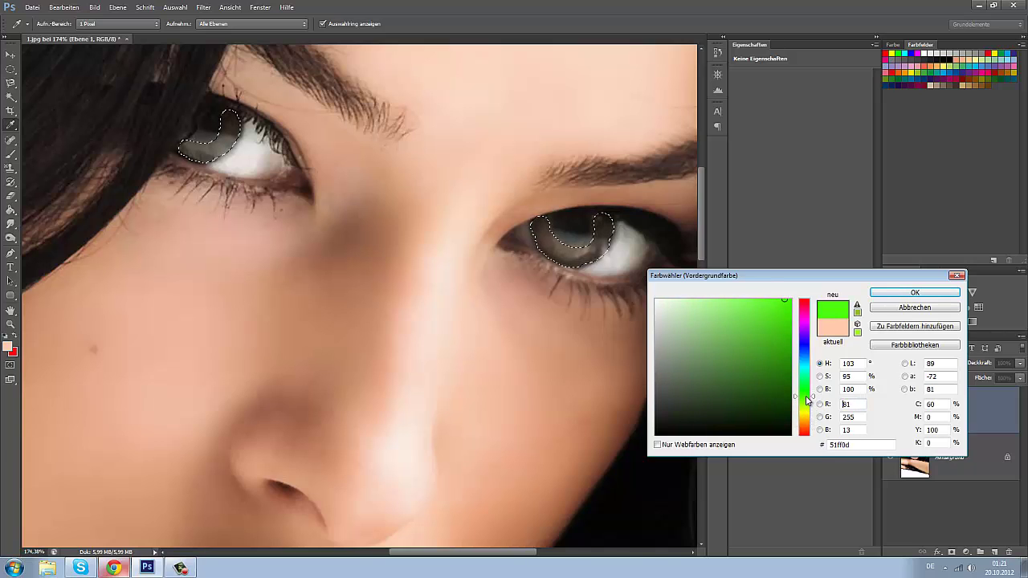
click(884, 293)
- Fill the irises green on Ebene 1, blend it with Ineinanderkopieren, and deselect
key(g)
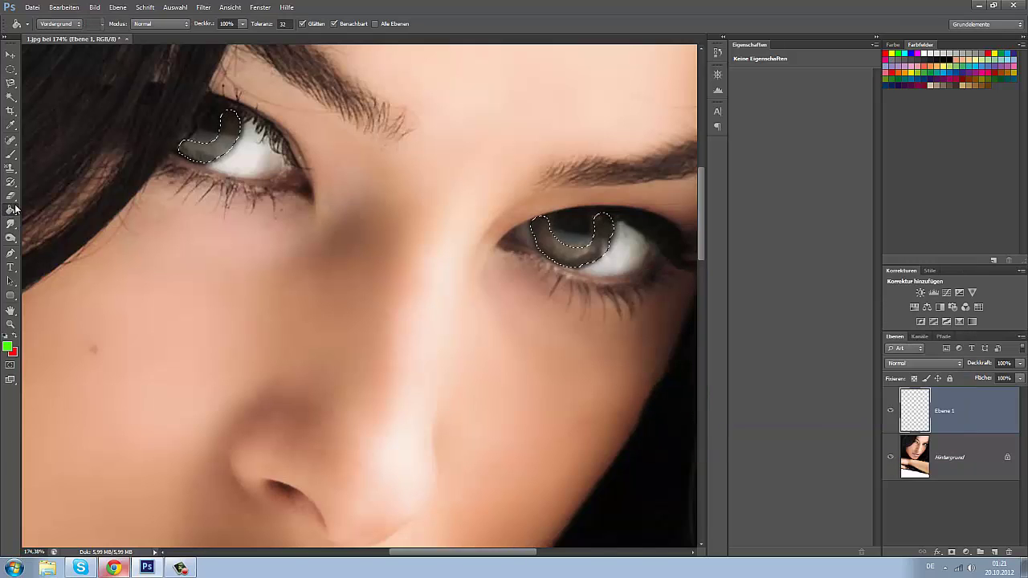
click(208, 160)
click(907, 364)
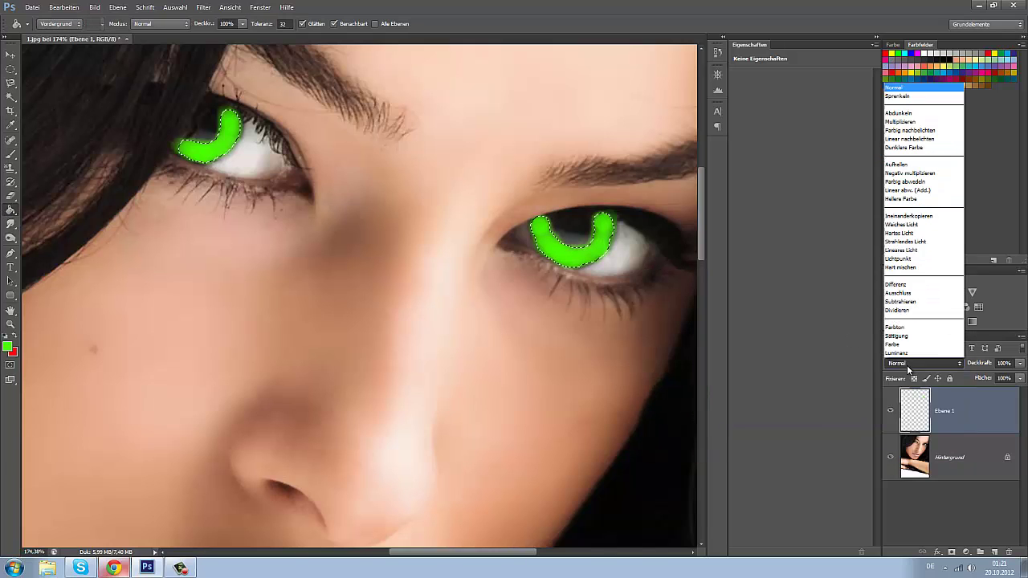
click(901, 216)
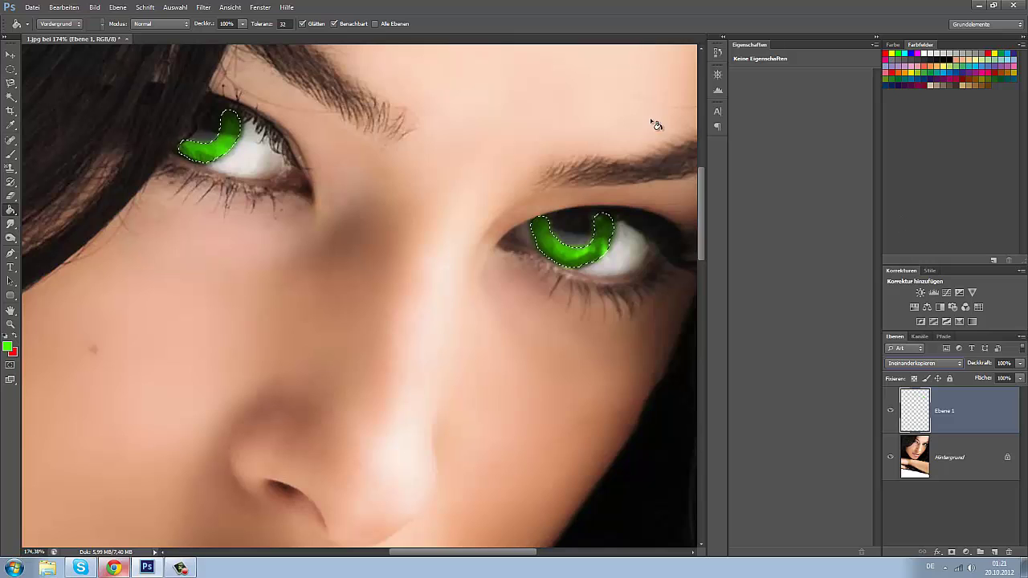
click(178, 7)
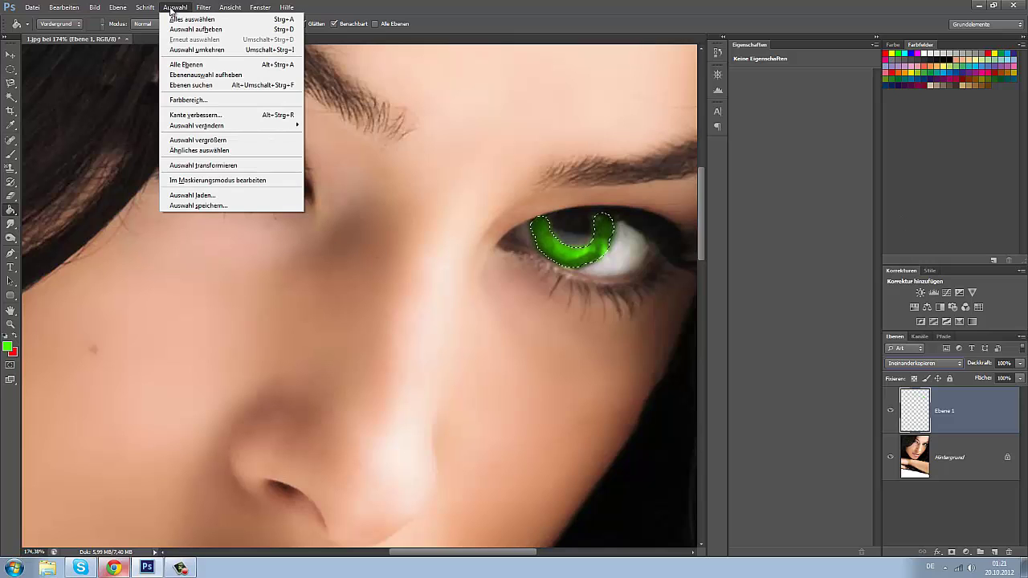
click(193, 31)
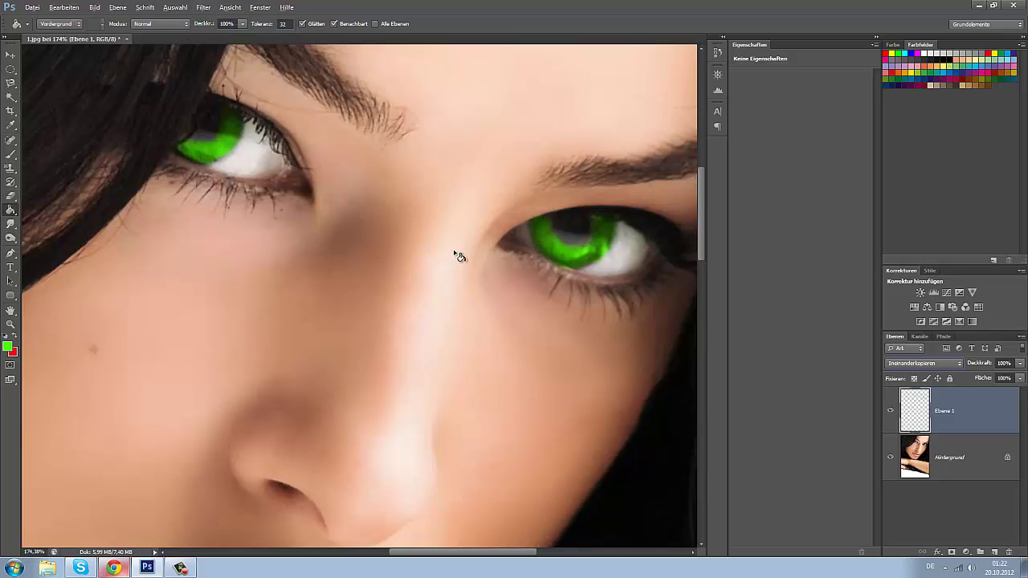
key(alt)
click(11, 324)
alt+click(370, 333)
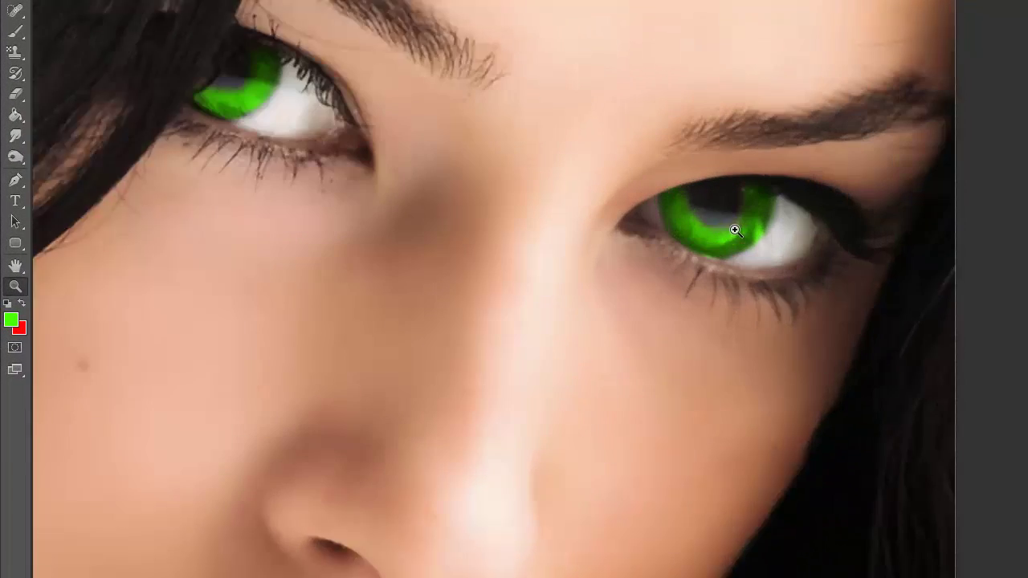
drag(692, 243, 603, 266)
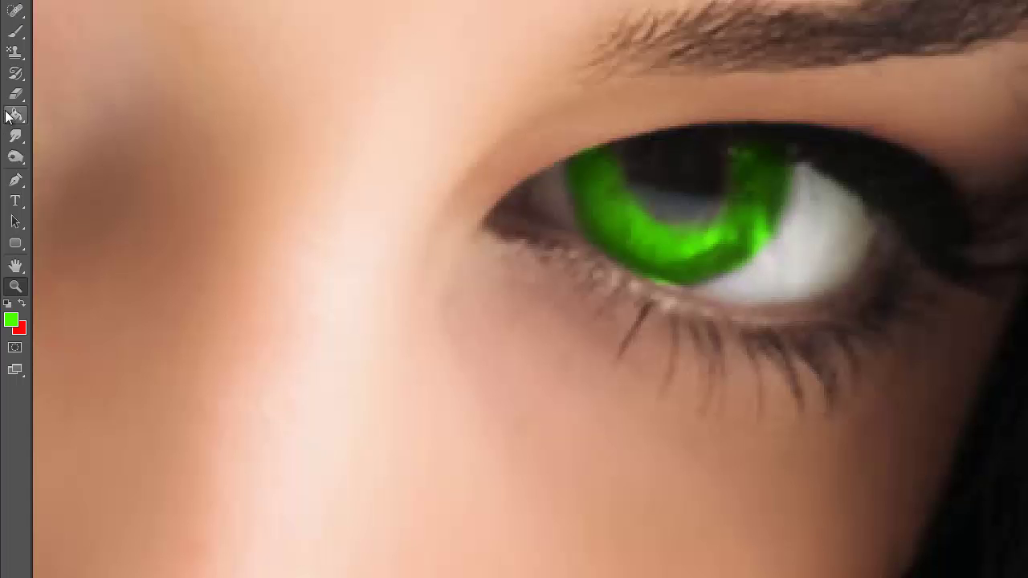
click(15, 94)
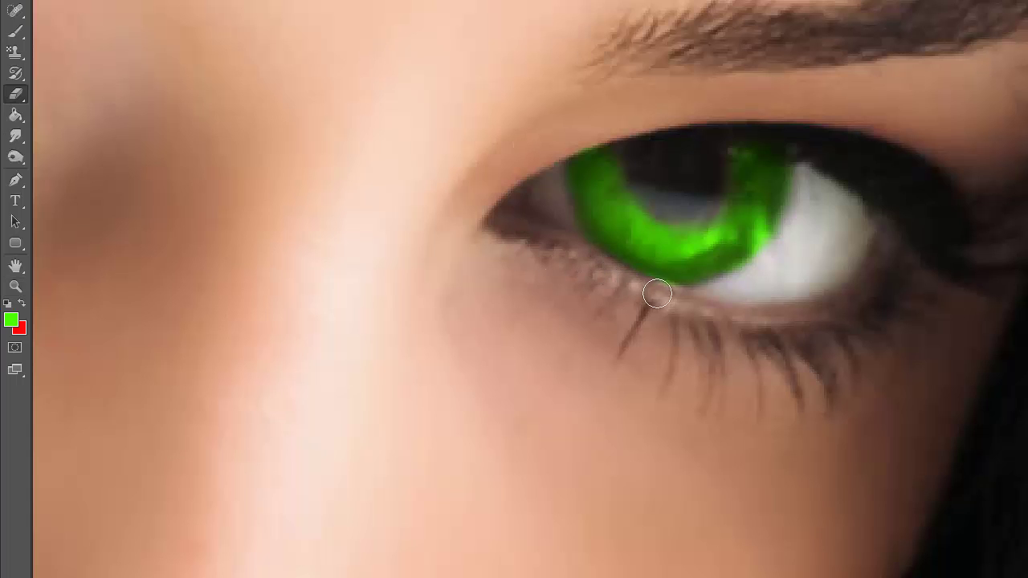
scroll(610, 264, down, 2)
scroll(594, 246, down, 3)
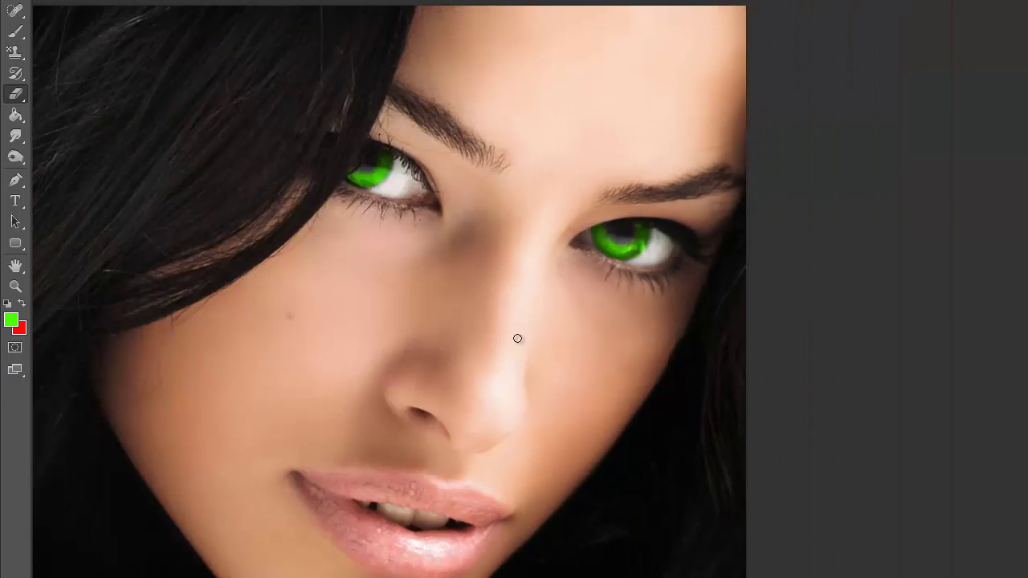
scroll(507, 331, down, 2)
scroll(531, 246, up, 1)
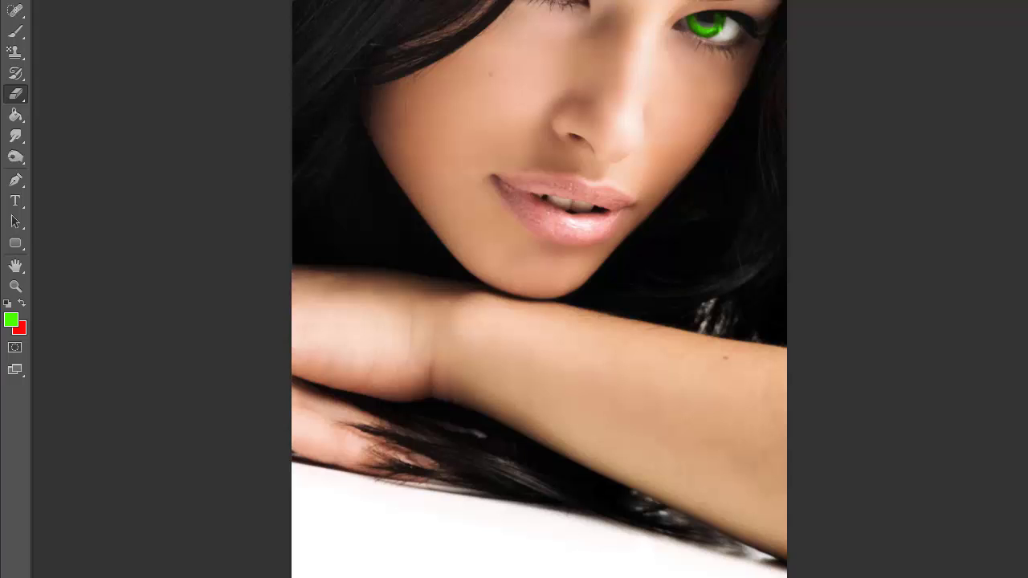
- Open tattoo_wuerfel_motive_tattoos_schwarz_weiss.png and move it onto the portrait's forearm as Ebene 2
click(33, 7)
click(48, 30)
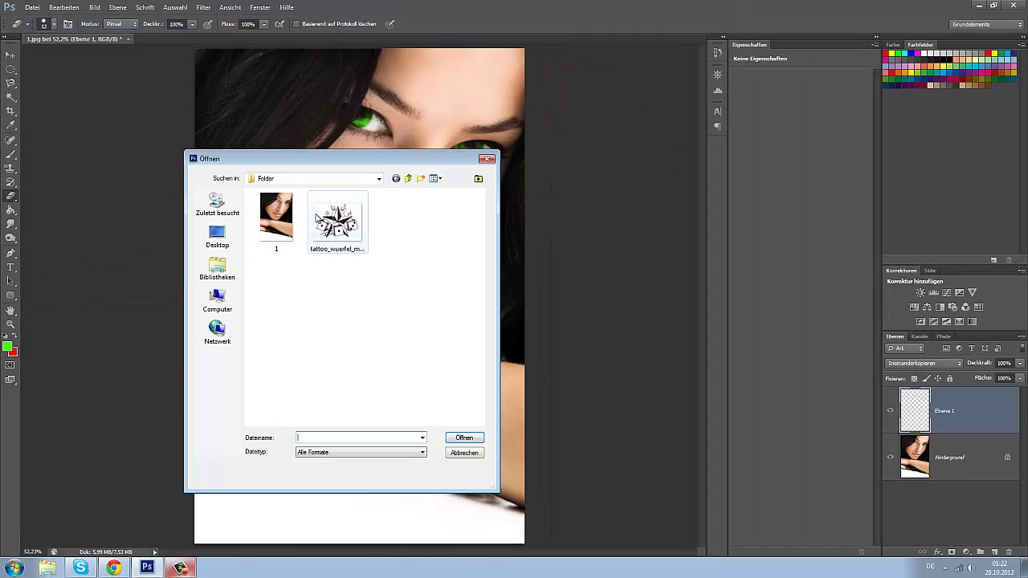
double_click(316, 217)
click(9, 54)
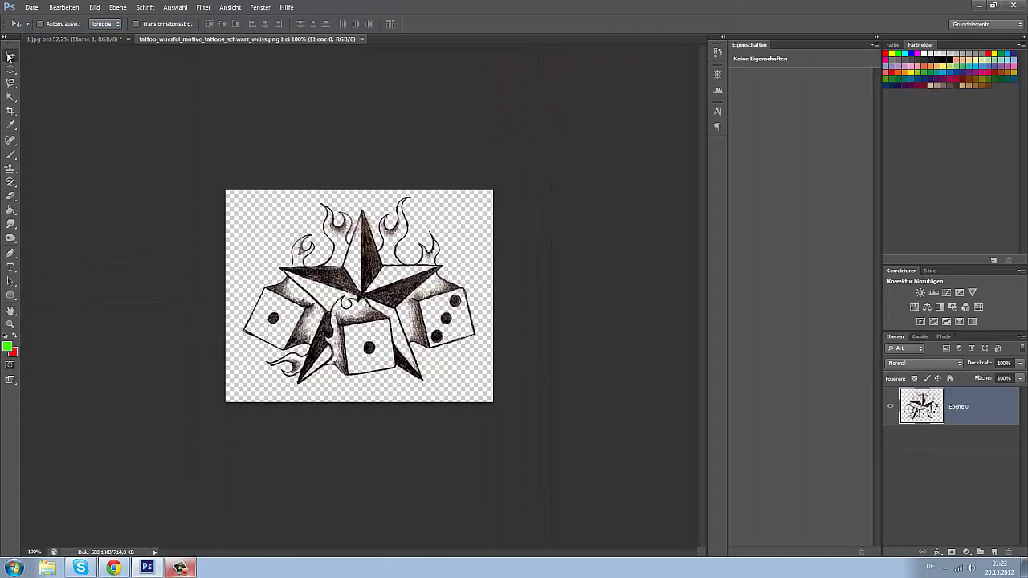
drag(395, 287, 423, 393)
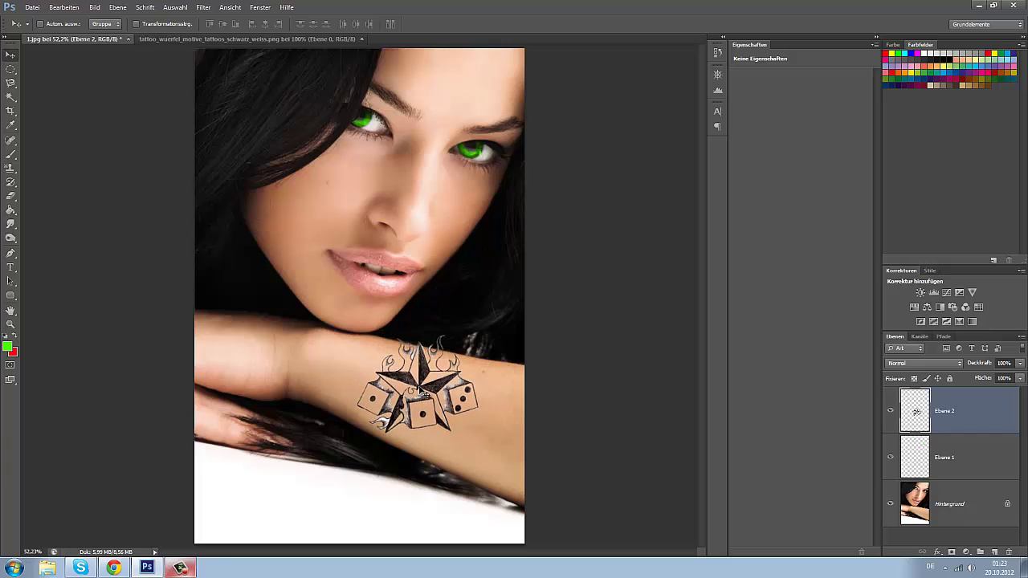
- Rotate and reposition the tattoo with Free Transform to follow the forearm
key(super)
key(super)
key(ctrl+t)
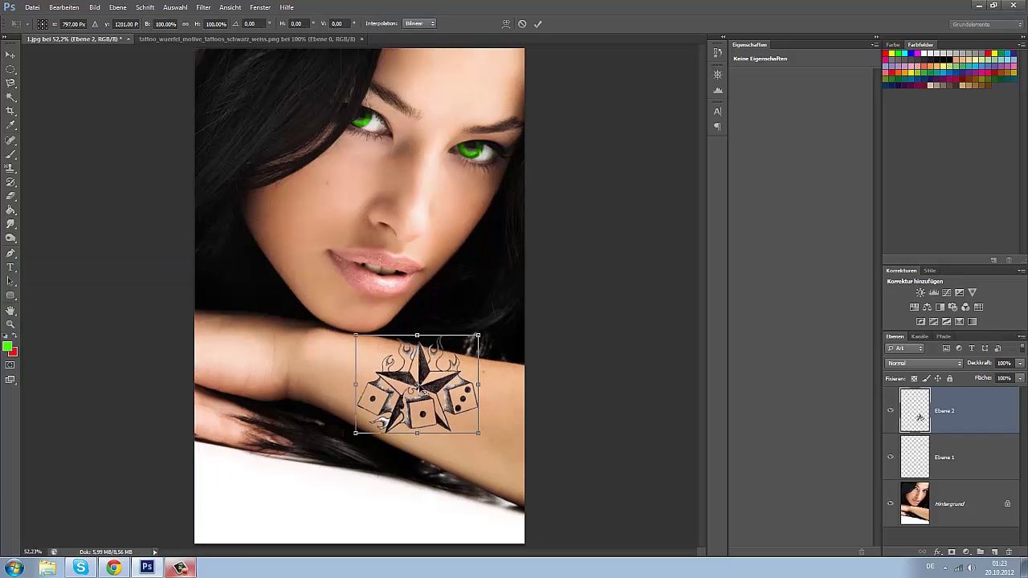
drag(445, 312, 484, 319)
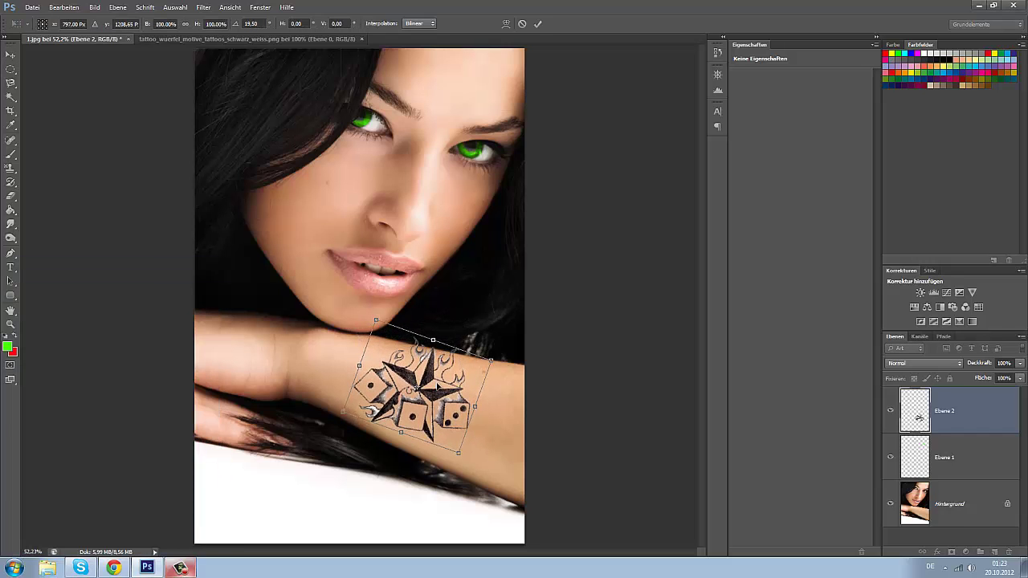
drag(437, 375, 450, 395)
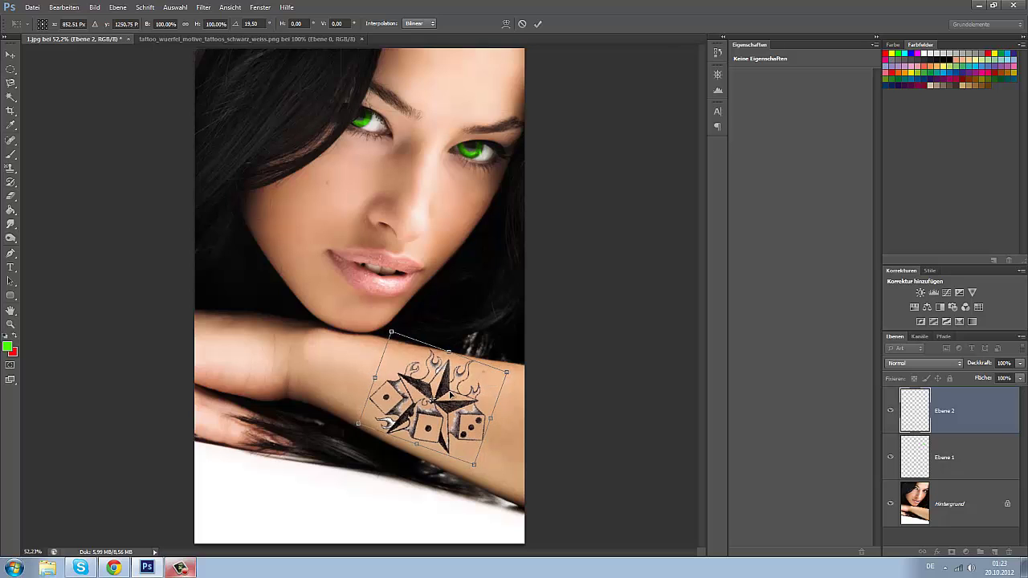
key(Return)
- Warp the tattoo mesh with Verformen so it bends around the forearm
key(ctrl+t)
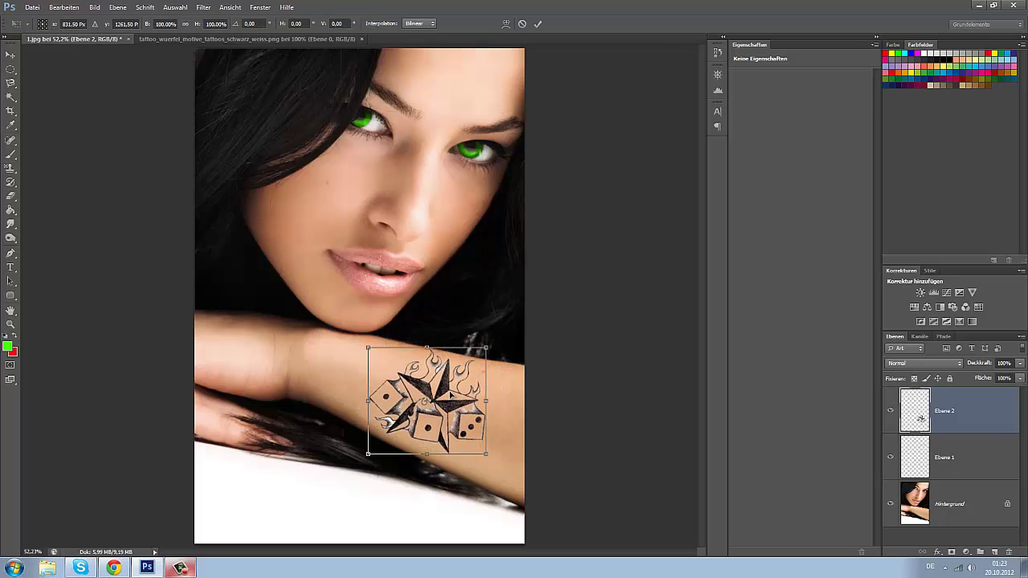
right_click(432, 393)
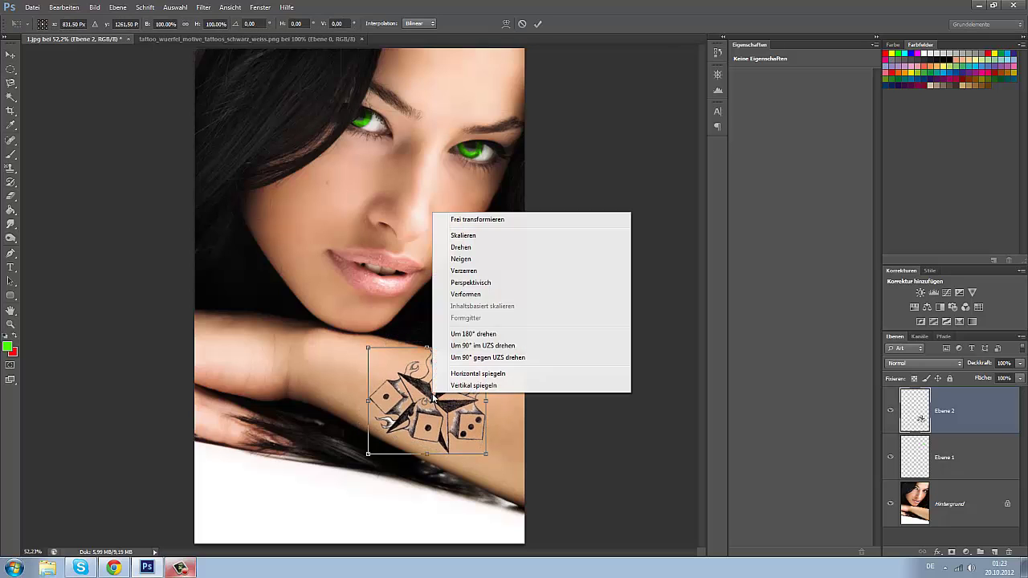
click(456, 294)
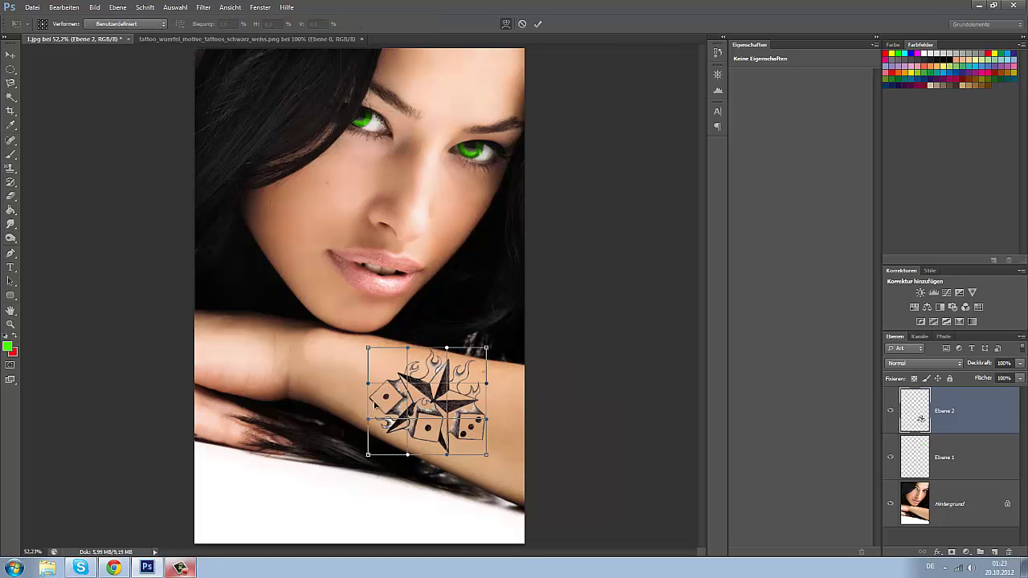
drag(385, 396, 376, 393)
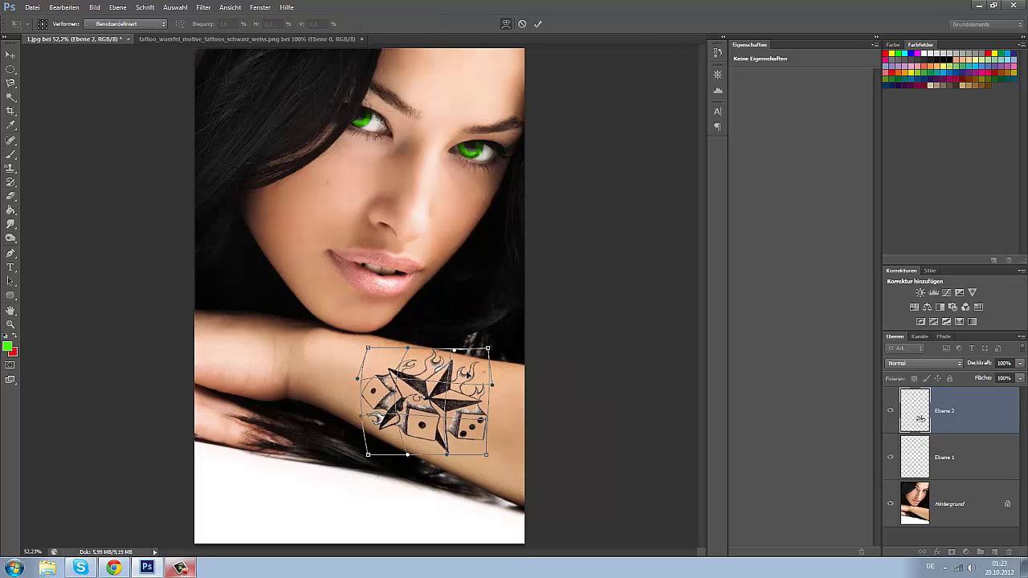
mouse_move(421, 425)
mouse_down()
mouse_move(454, 424)
mouse_move(425, 375)
mouse_up()
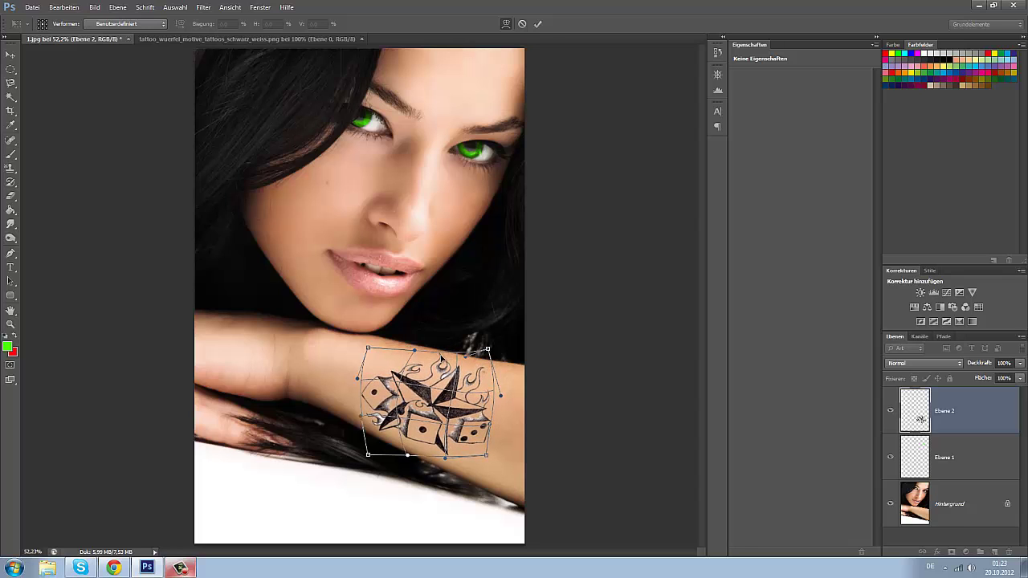
key(Return)
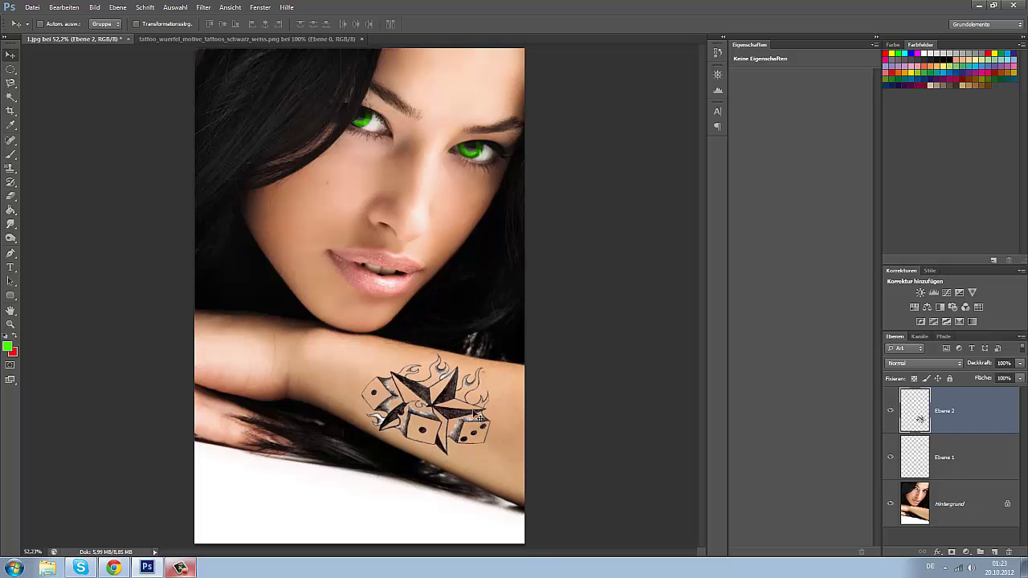
- Sample the forearm skin tone #efbf9b as the foreground colour
scroll(479, 416, up, 2)
scroll(481, 421, up, 2)
scroll(486, 428, up, 1)
scroll(491, 435, up, 2)
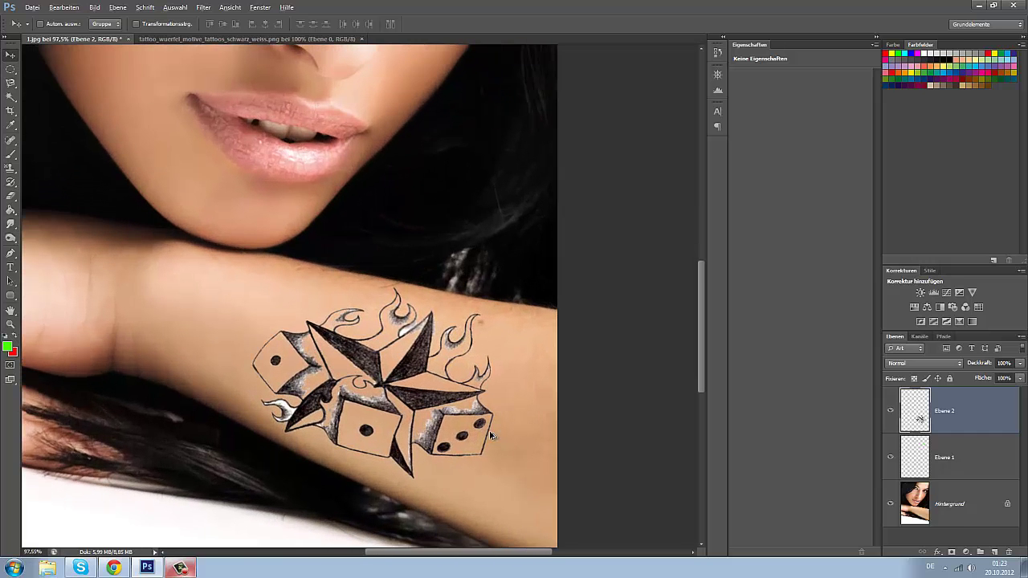
scroll(492, 435, up, 1)
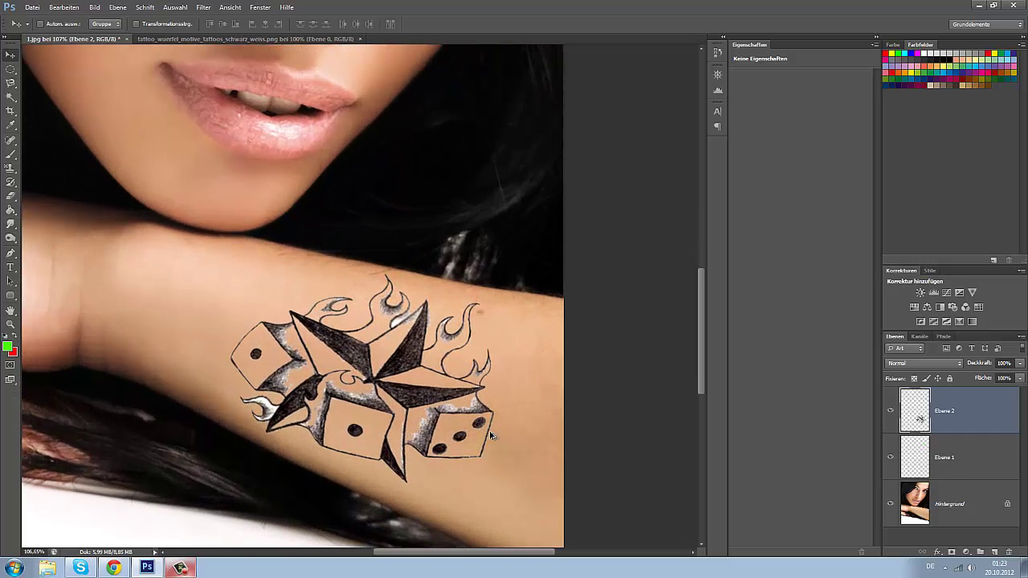
click(10, 350)
click(364, 314)
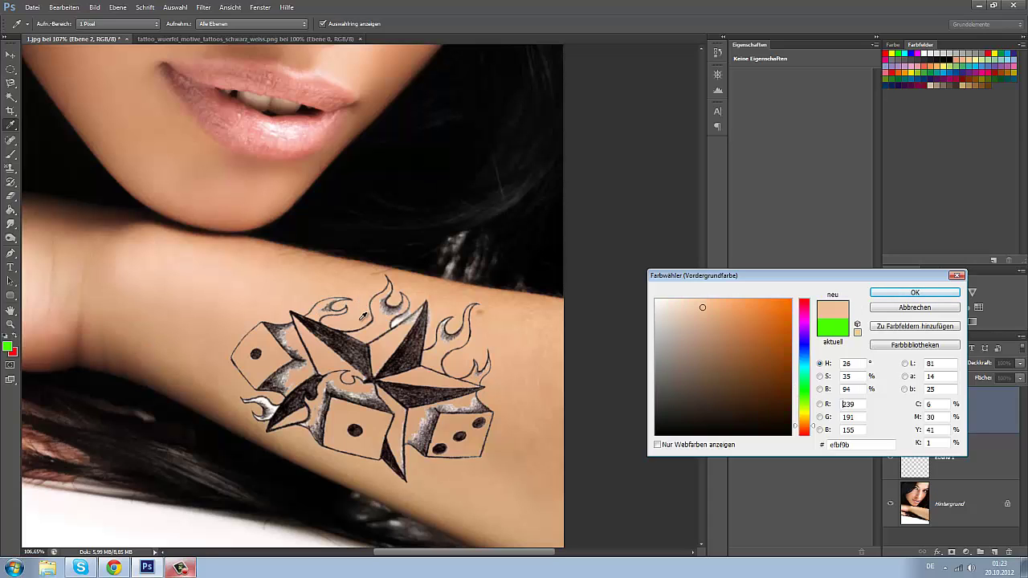
click(913, 292)
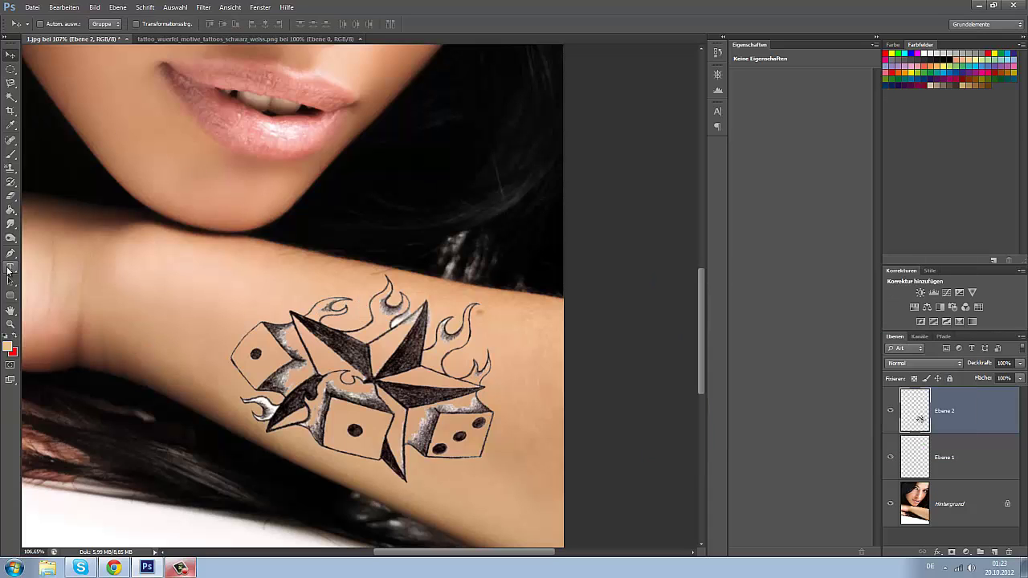
- Paint-bucket the three die faces, the middle-right gap and the star's right-arm area with skin tone
click(10, 209)
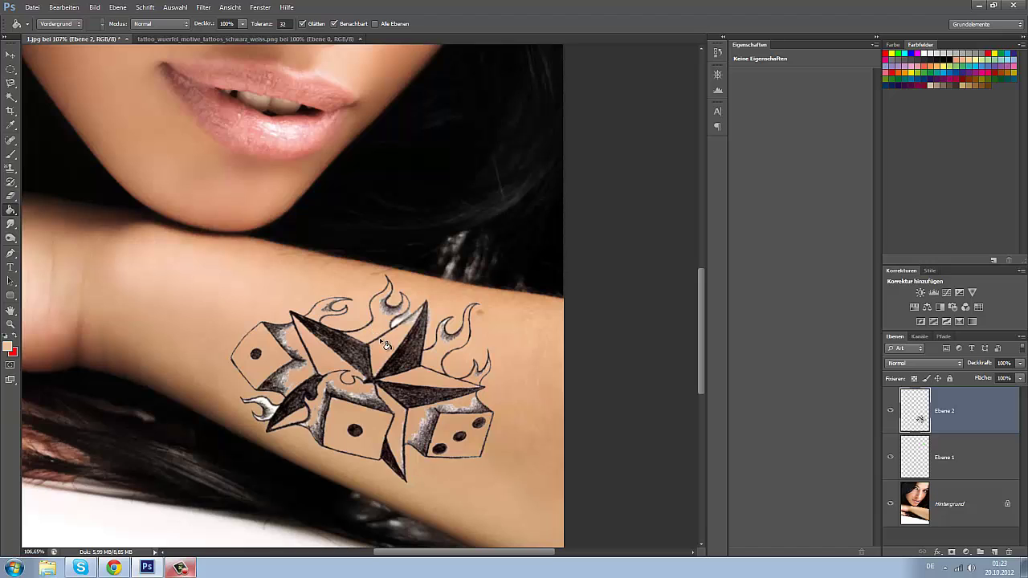
click(345, 414)
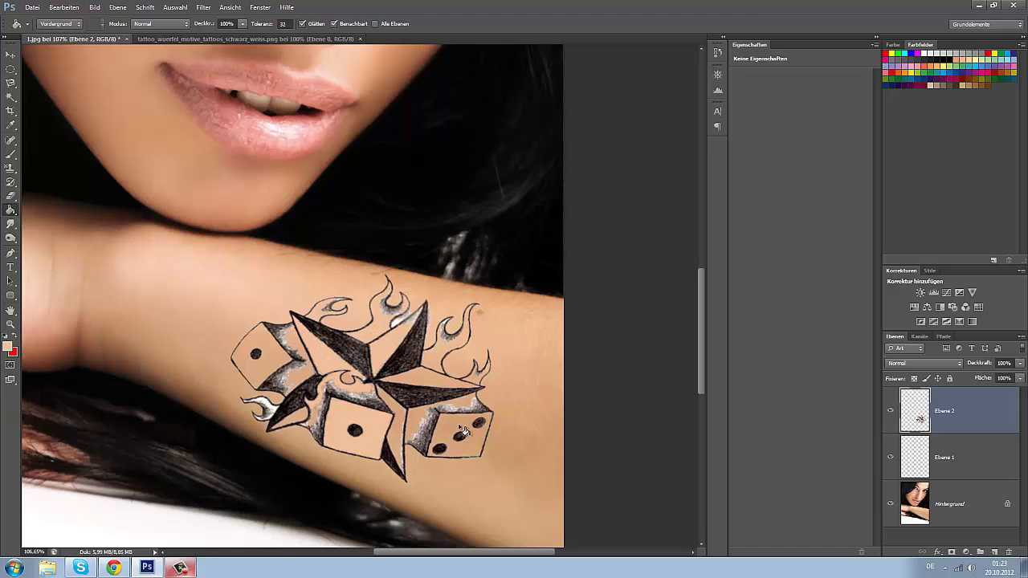
click(461, 430)
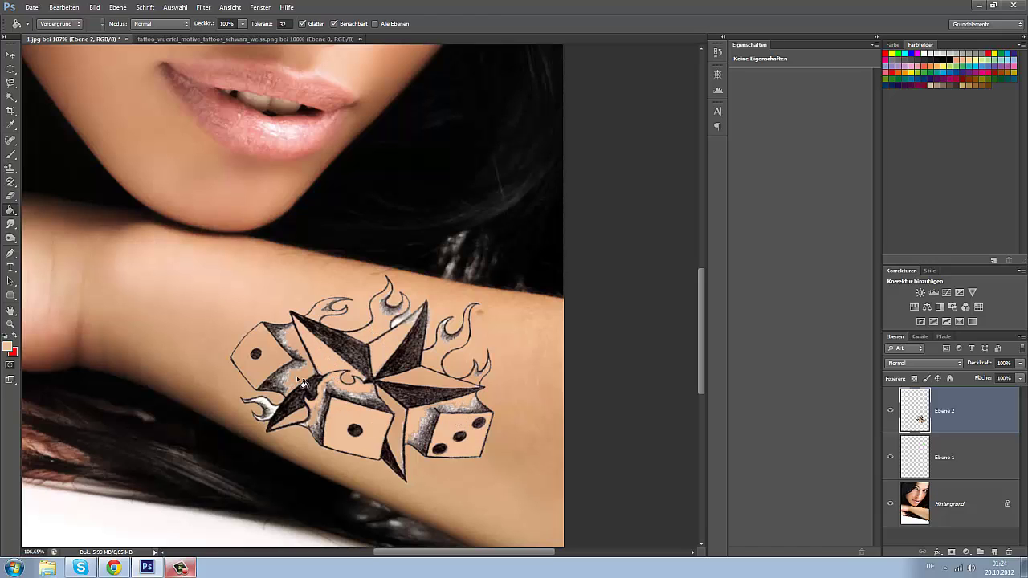
click(271, 349)
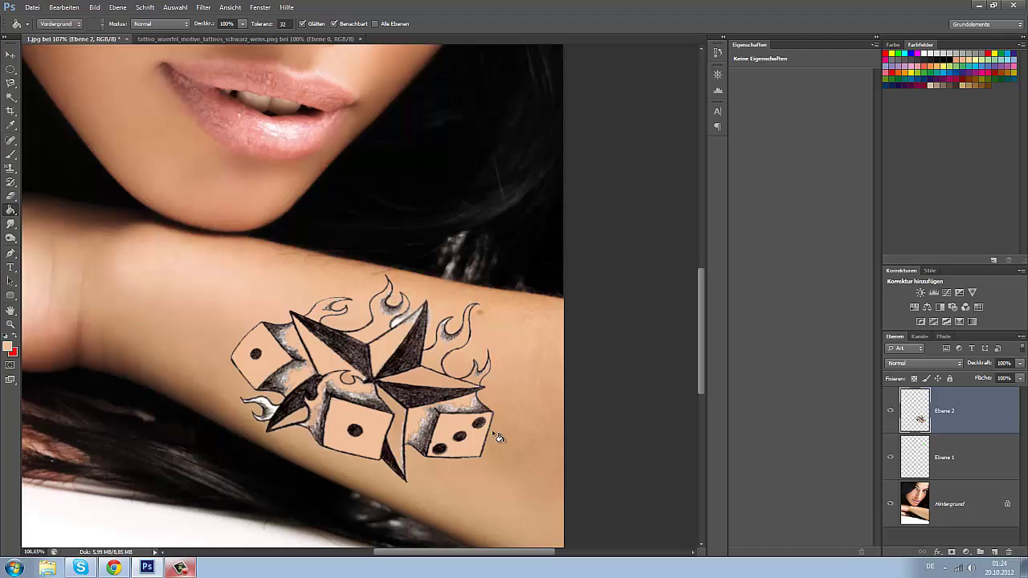
click(404, 428)
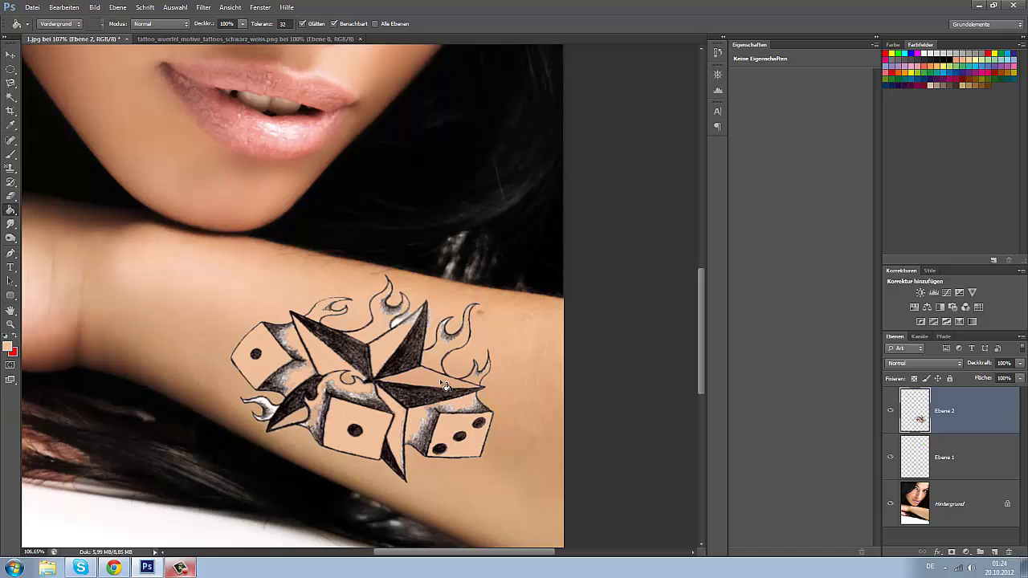
click(444, 386)
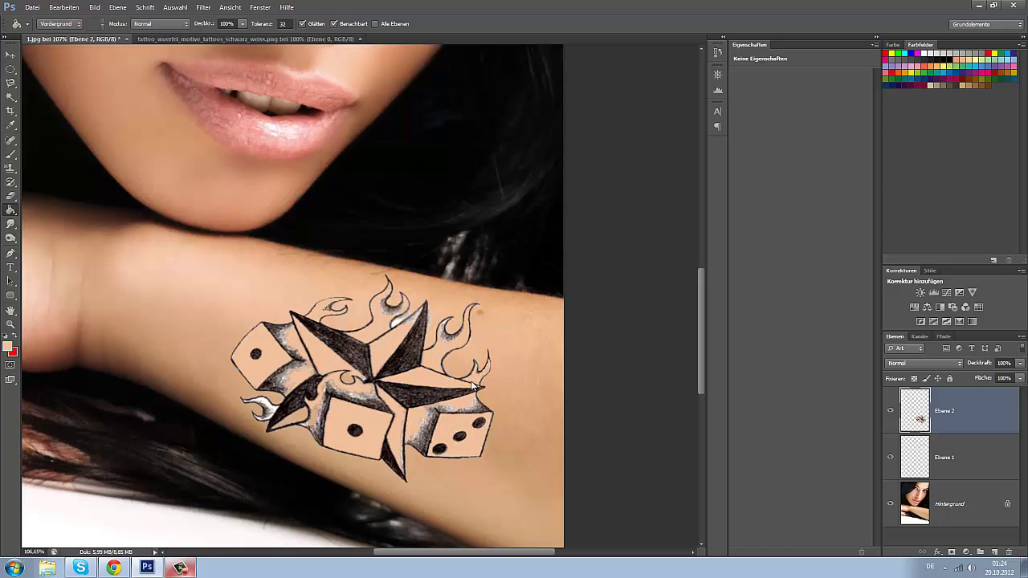
- Set Ebene 2 to Dunklere Farbe at 75% Deckkraft, then add a new empty Ebene 3
alt+scroll(474, 386, down, 5)
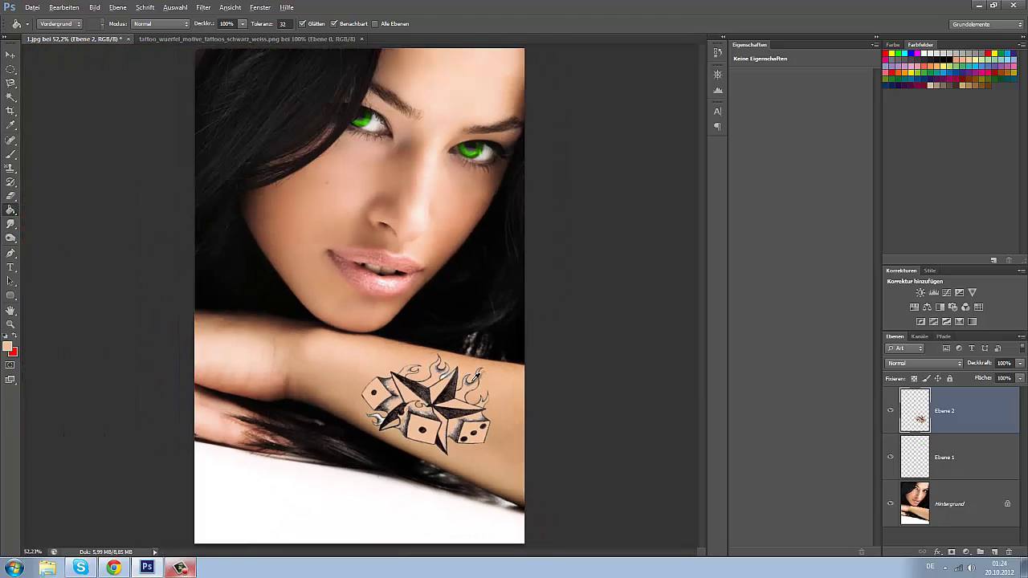
click(928, 364)
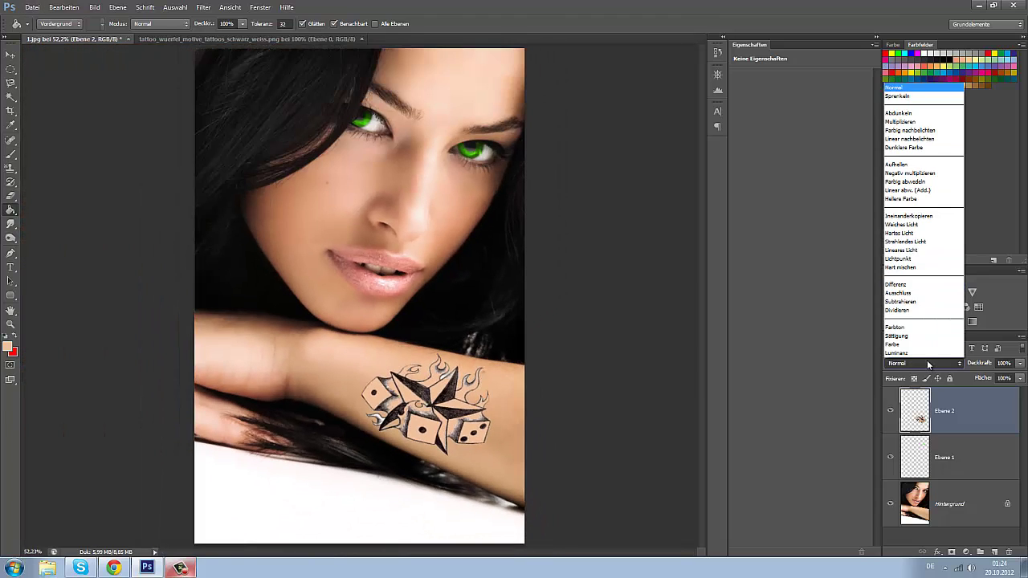
click(907, 147)
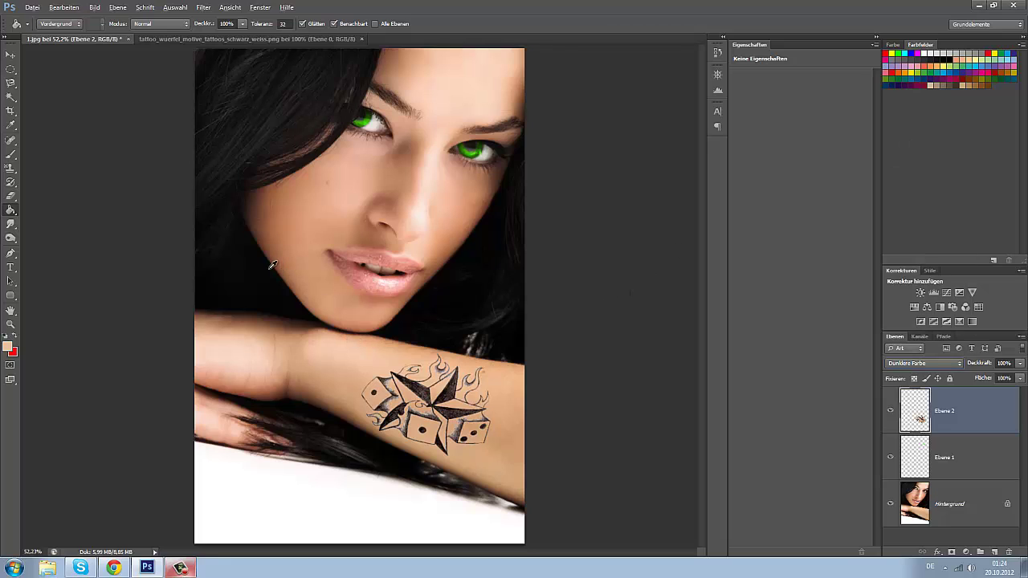
key(alt)
click(1021, 364)
drag(1017, 379, 1008, 378)
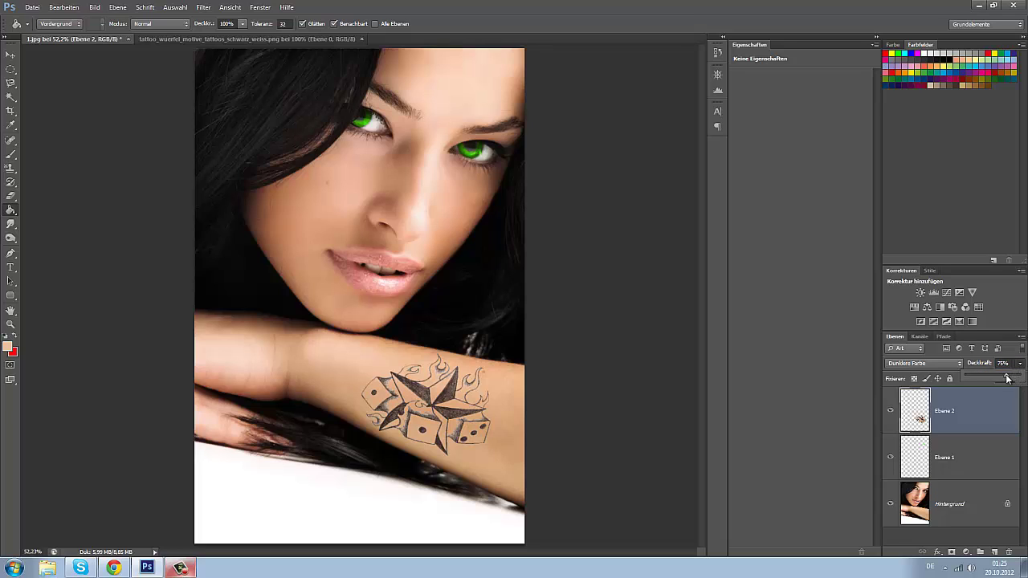
click(1022, 364)
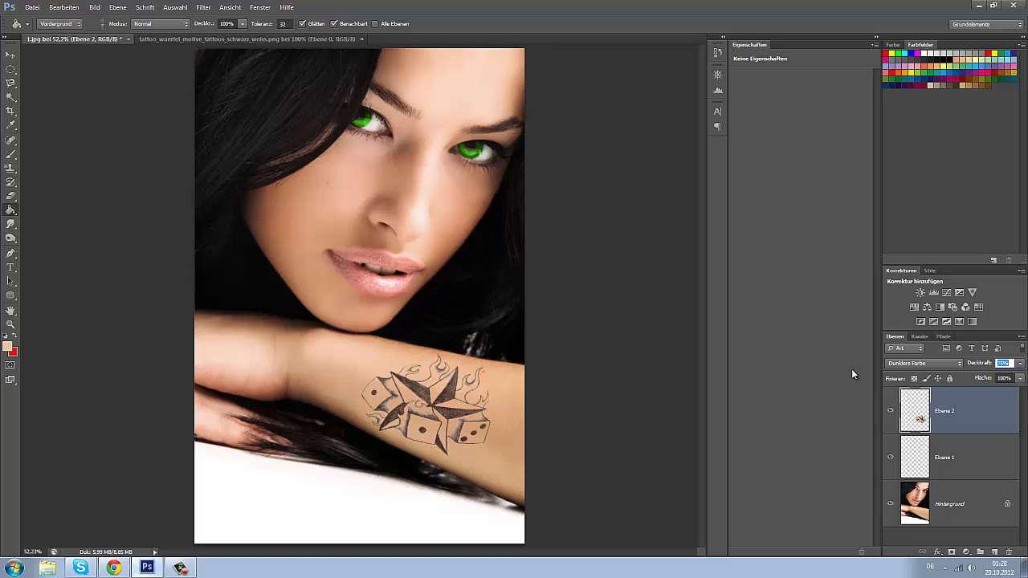
key(Return)
click(994, 552)
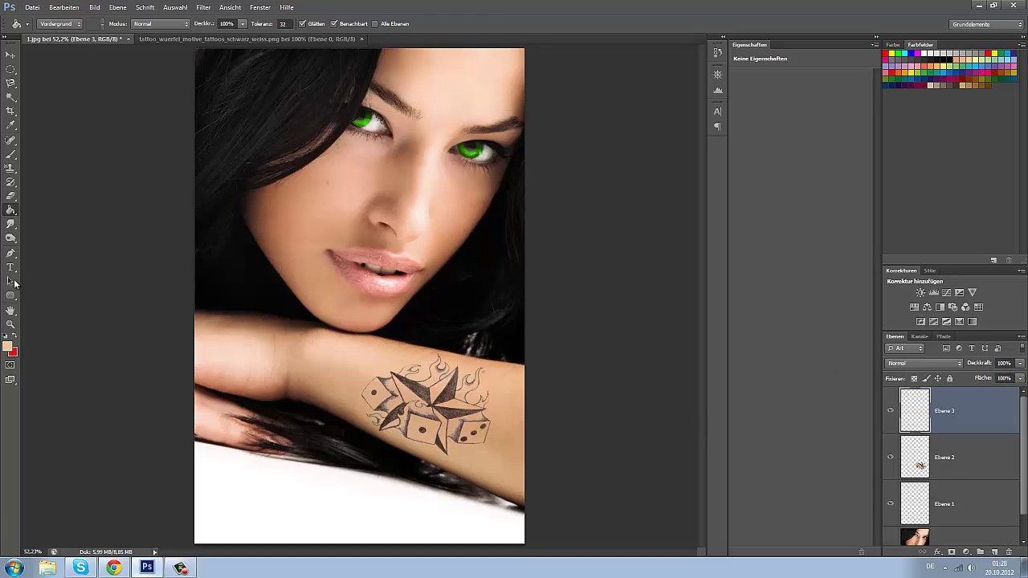
- Prepare a soft brush with default black/white colours in Quick Mask mode and zoom into the mouth
click(10, 184)
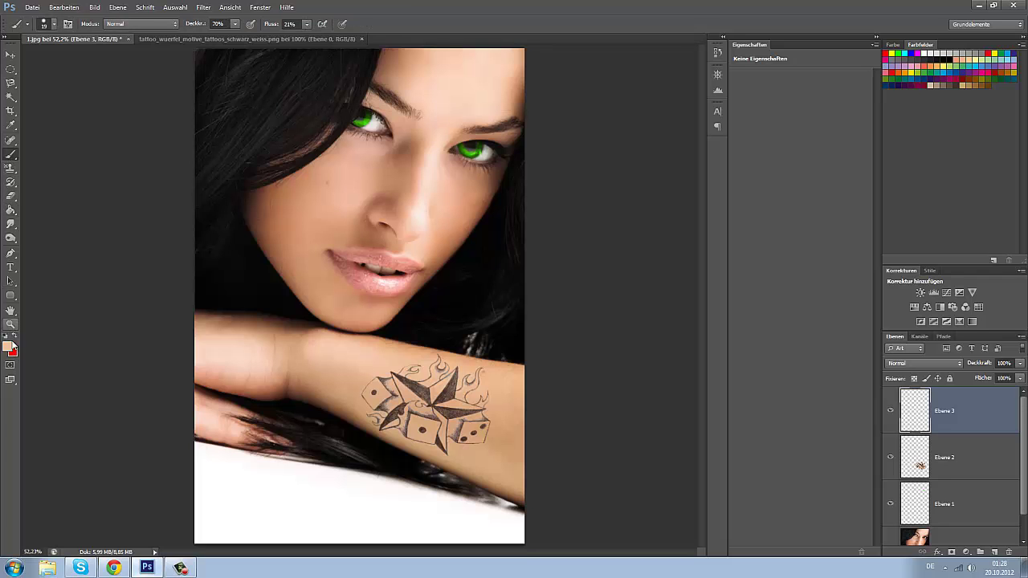
click(6, 335)
click(10, 365)
scroll(398, 254, up, 5)
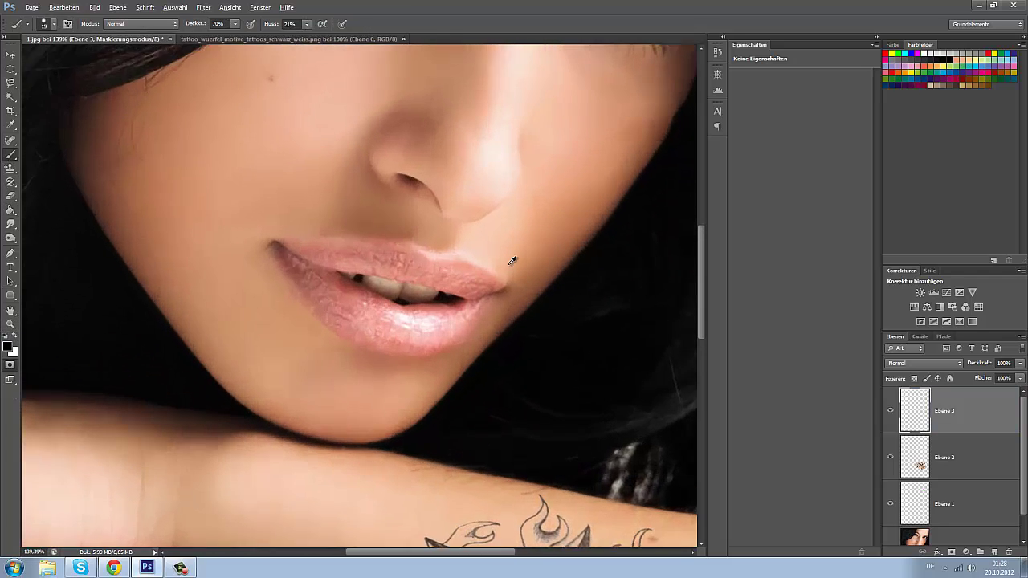
scroll(512, 261, up, 2)
scroll(289, 255, up, 1)
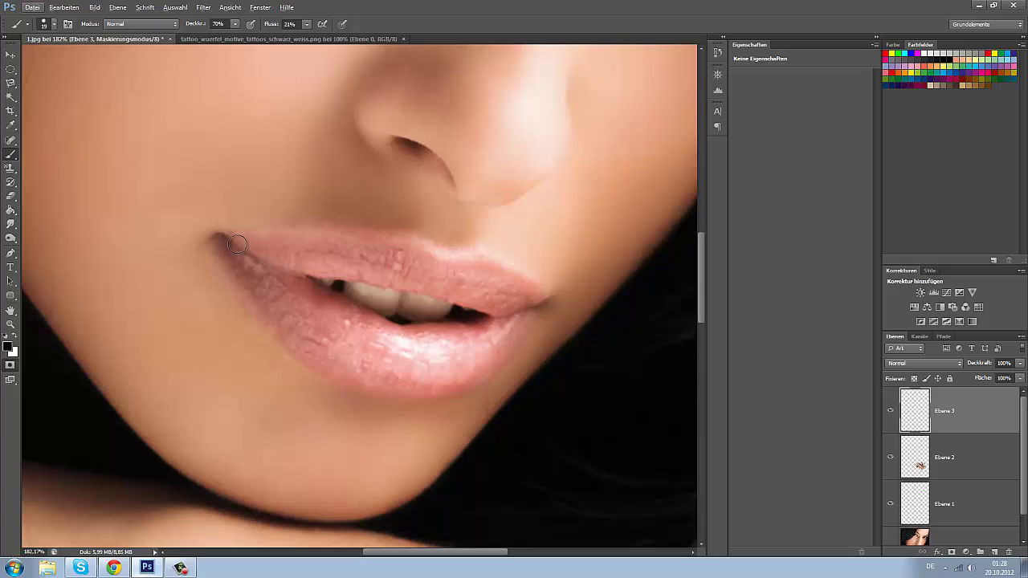
- Paint the upper and lower lips into the mask, toggling Q to preview the selection
mouse_move(237, 243)
mouse_down()
mouse_move(431, 267)
mouse_move(534, 297)
mouse_move(360, 246)
mouse_move(236, 234)
mouse_move(430, 254)
mouse_move(509, 268)
mouse_move(537, 289)
mouse_move(525, 307)
mouse_move(286, 251)
mouse_move(245, 255)
mouse_move(252, 287)
mouse_move(281, 318)
mouse_move(390, 356)
mouse_move(254, 299)
mouse_move(224, 239)
mouse_move(277, 317)
mouse_move(358, 362)
mouse_move(473, 363)
mouse_move(526, 313)
mouse_move(496, 357)
mouse_move(420, 376)
mouse_move(313, 343)
mouse_up()
mouse_move(244, 292)
mouse_down()
mouse_move(272, 328)
mouse_move(321, 357)
mouse_move(480, 375)
mouse_up()
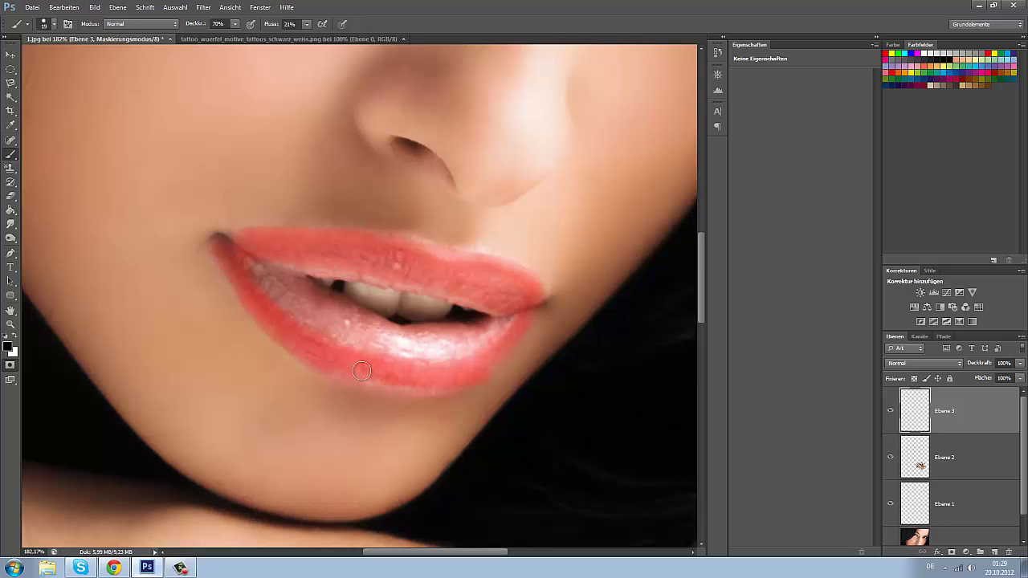
key(q)
key(q)
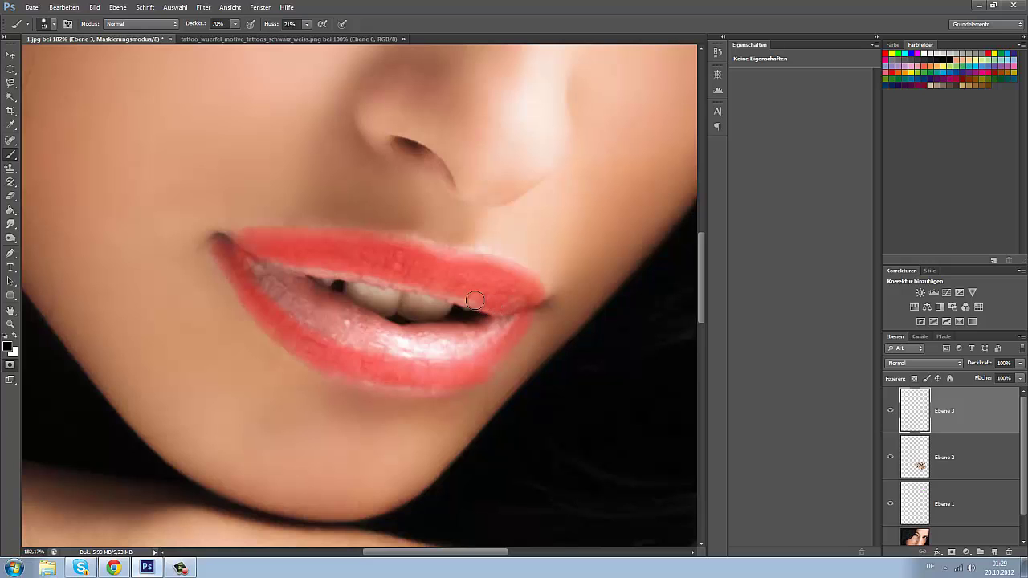
key(q)
key(q)
- Extend the lip mask over the lower-lip highlight, toggling Quick Mask to check the selection
key(q)
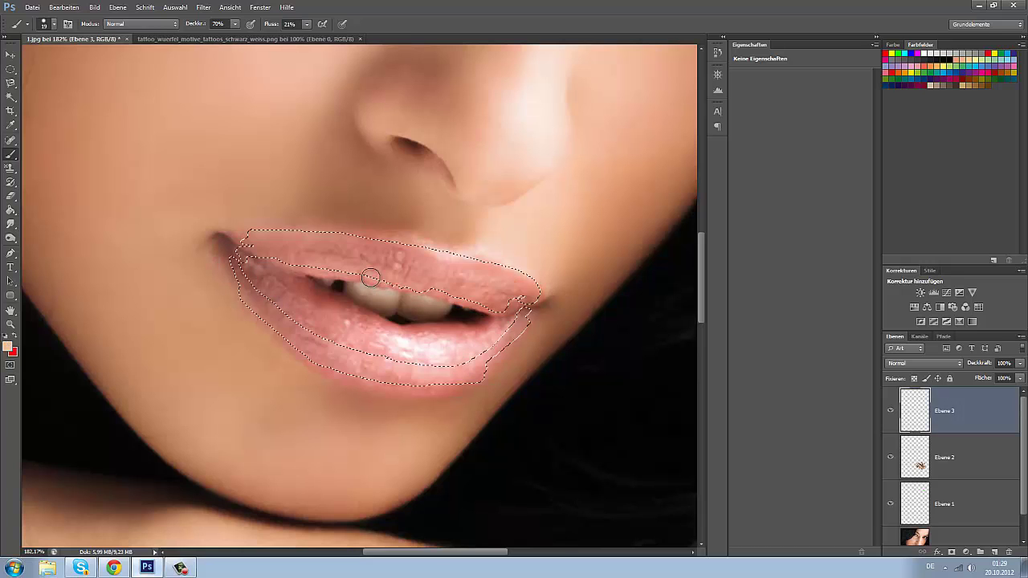
key(q)
key(q)
key(q)
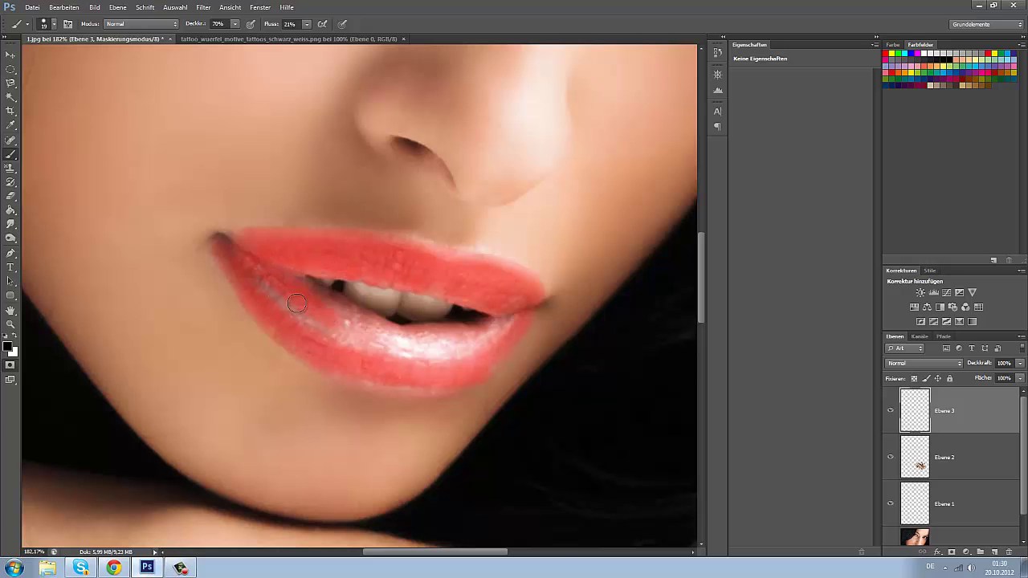
right_click(345, 323)
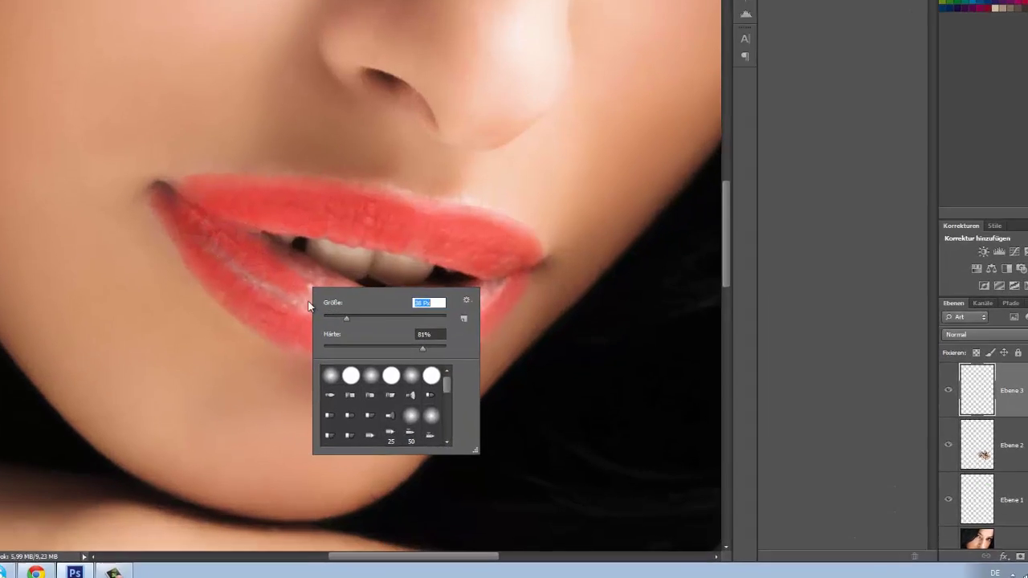
drag(305, 255, 337, 259)
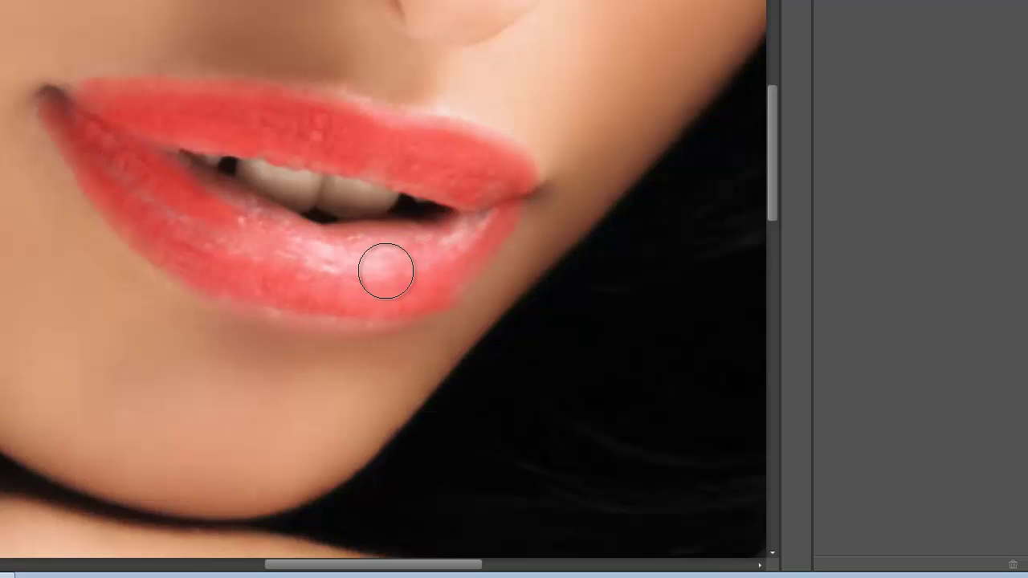
key(q)
key(q)
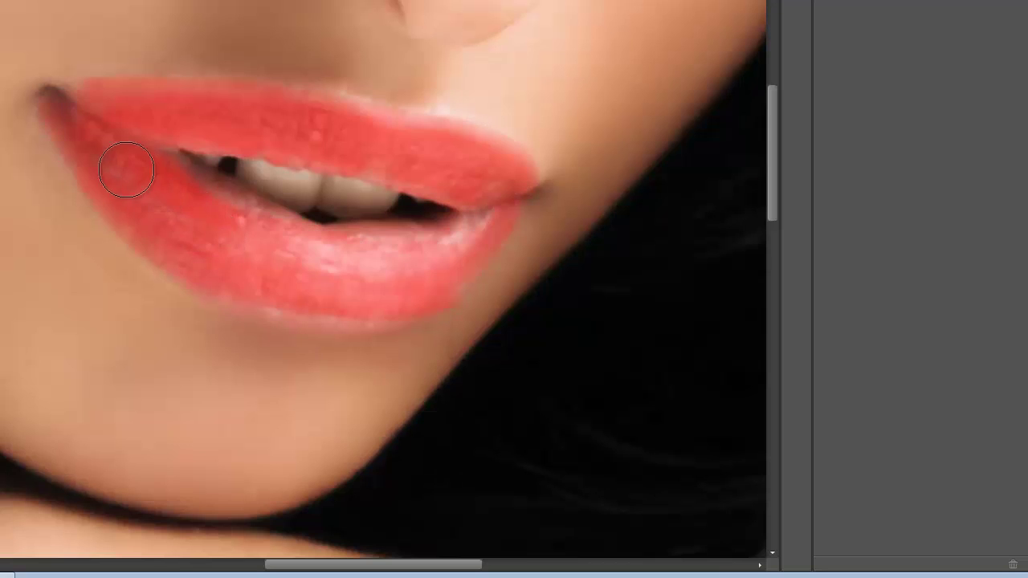
key(q)
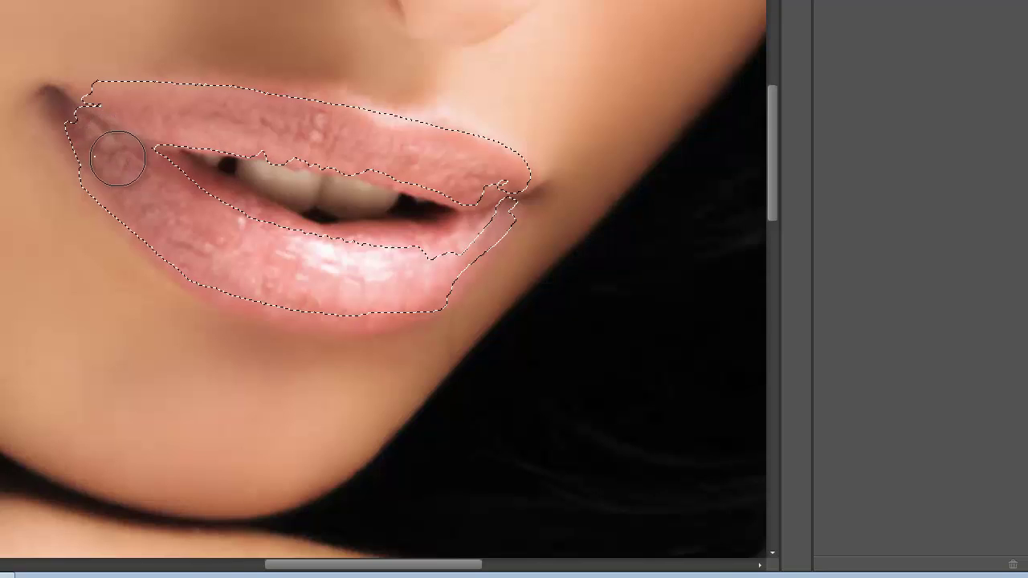
key(ctrl+h)
- Mask the pale right corner of the lower lip in Quick Mask, toggling Q to check the outline
key(alt+BackSpace)
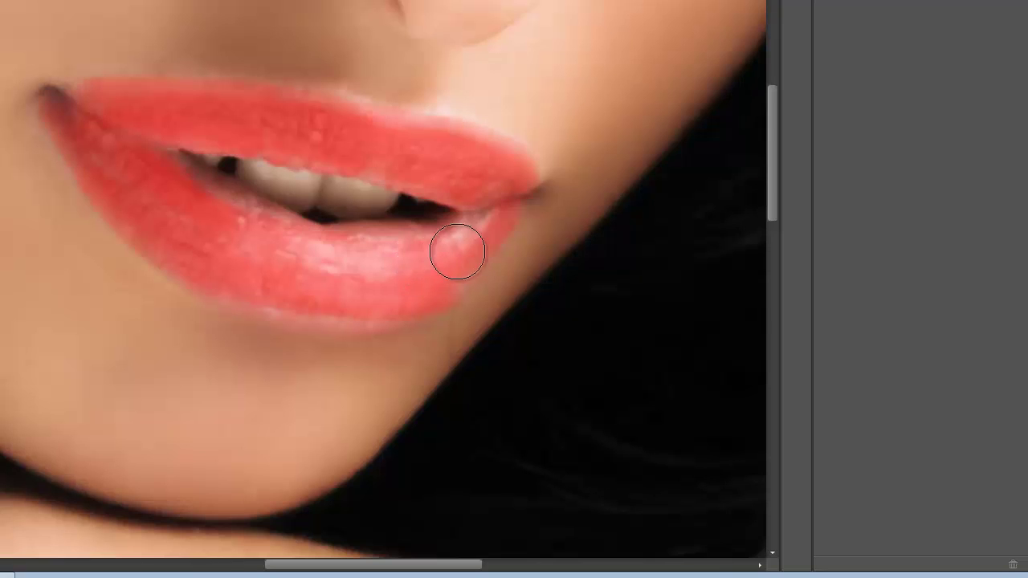
mouse_move(457, 252)
mouse_down()
mouse_move(481, 223)
mouse_move(420, 246)
mouse_move(385, 291)
mouse_move(296, 292)
mouse_move(214, 268)
mouse_move(285, 289)
mouse_move(378, 294)
mouse_move(347, 305)
mouse_move(241, 286)
mouse_move(195, 264)
mouse_move(254, 269)
mouse_up()
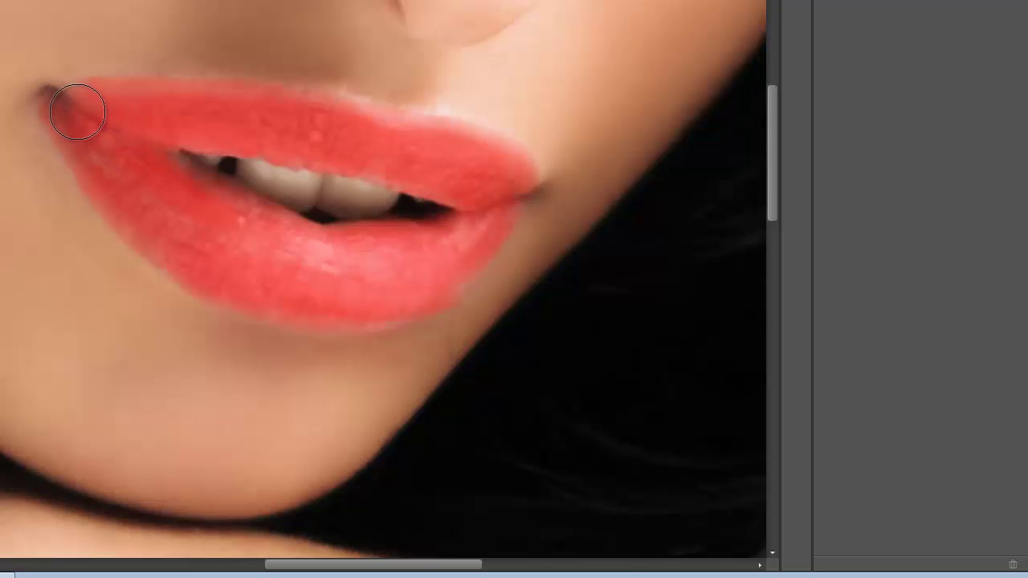
key(q)
key(q)
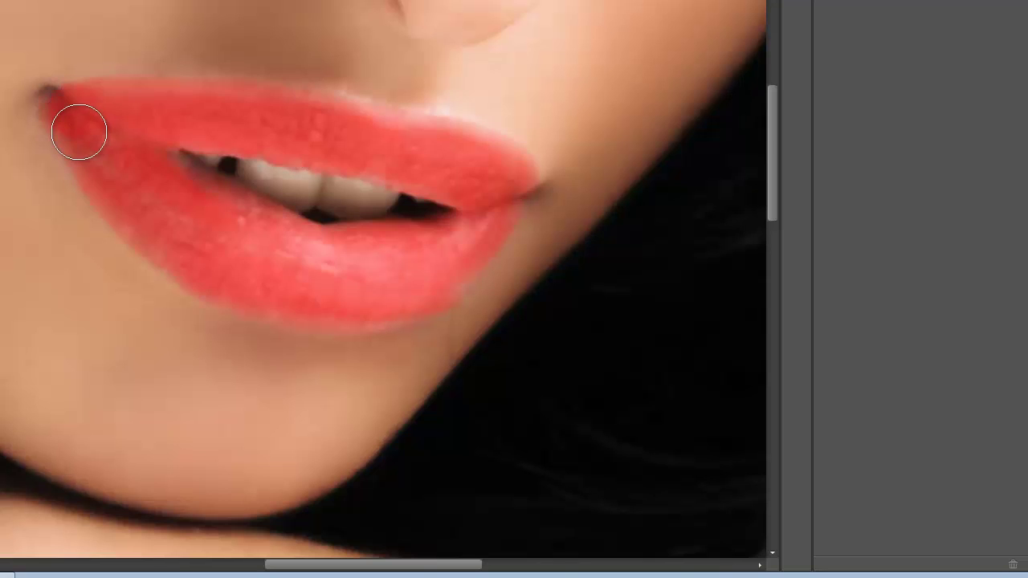
key(q)
key(q)
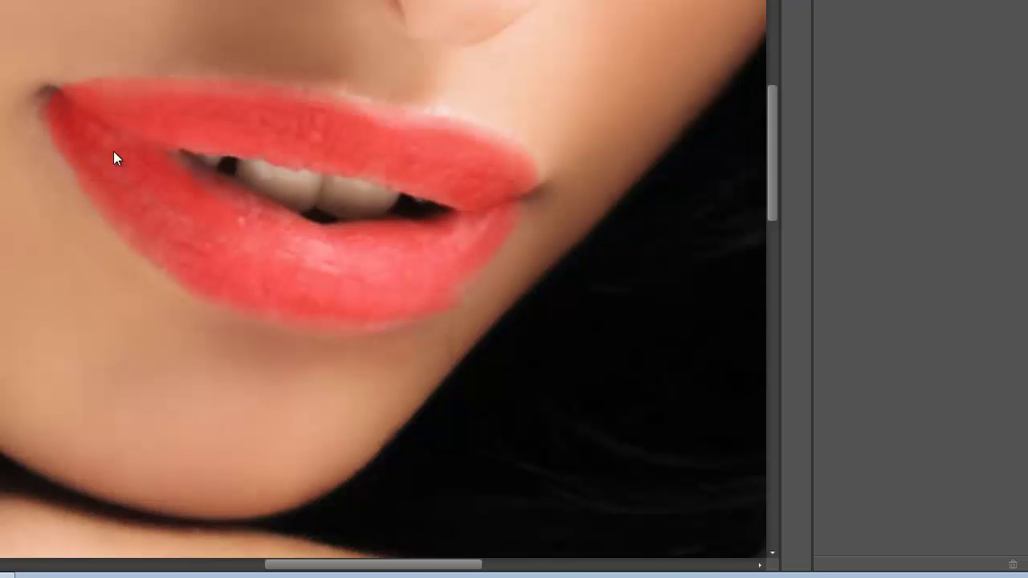
key(q)
key(q)
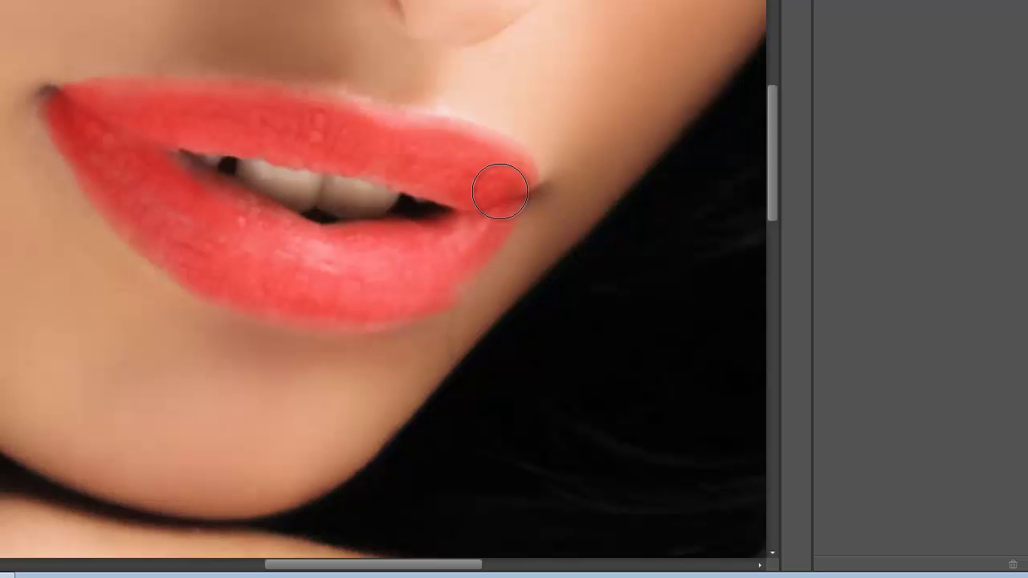
key(q)
key(q)
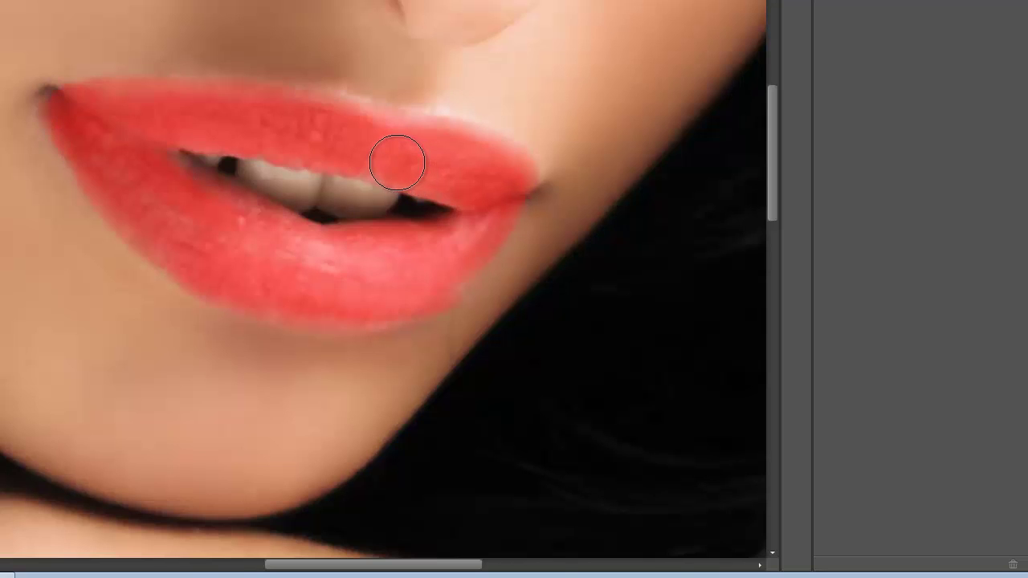
key(q)
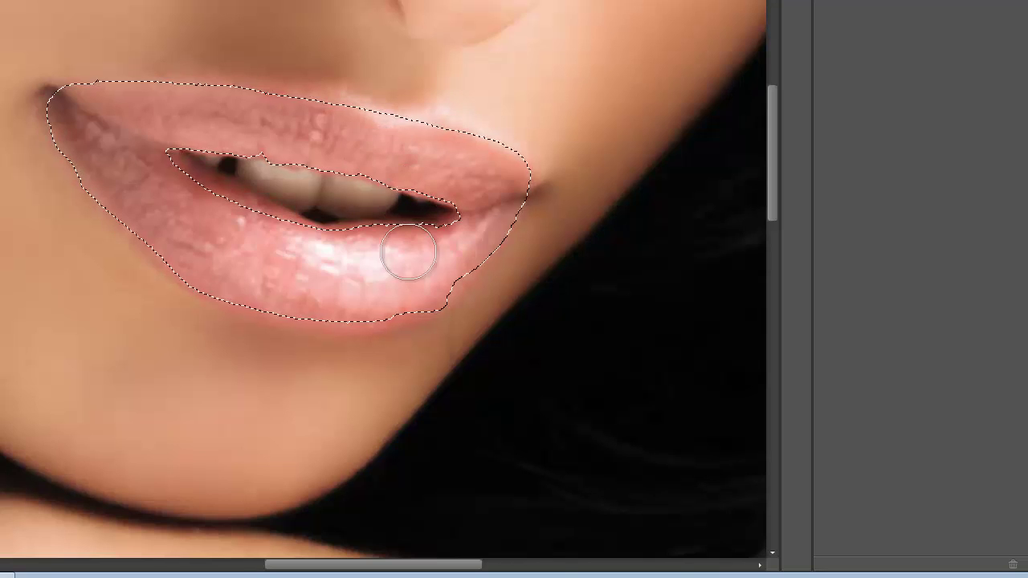
key(q)
key(q)
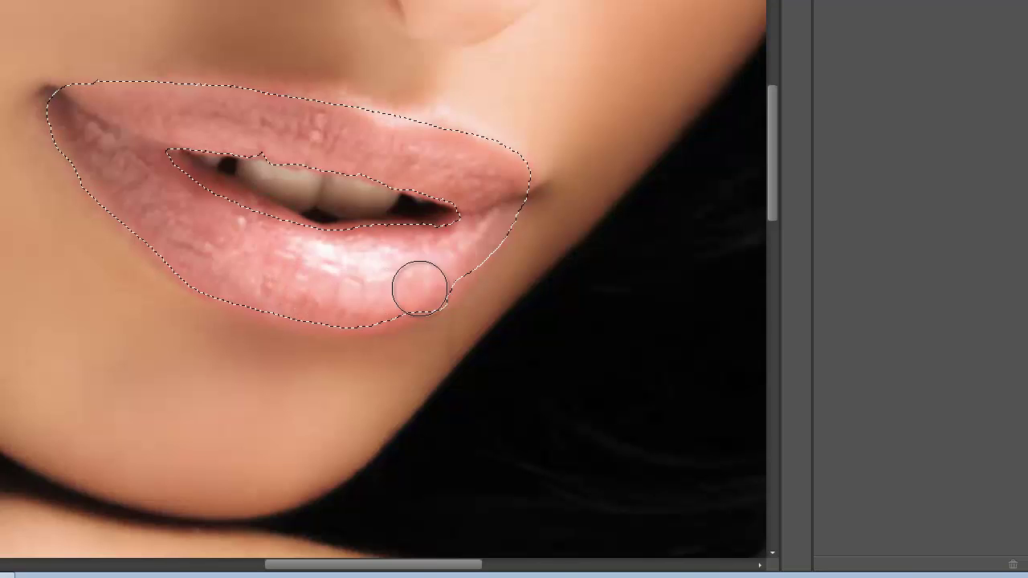
key(q)
key(q)
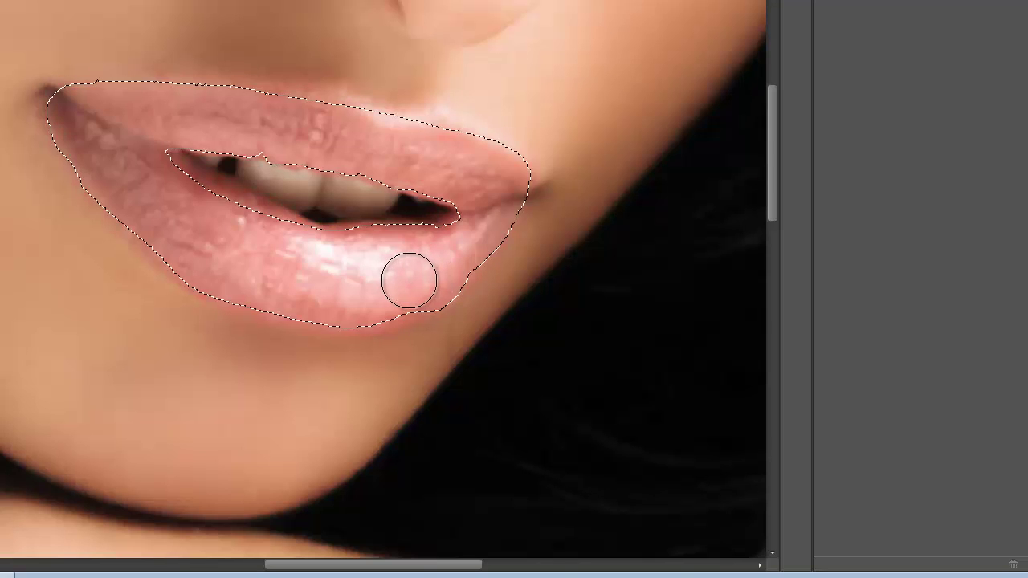
- Extend the mask at the lower lip's mouth corner, then exit Quick Mask as a selection
key(q)
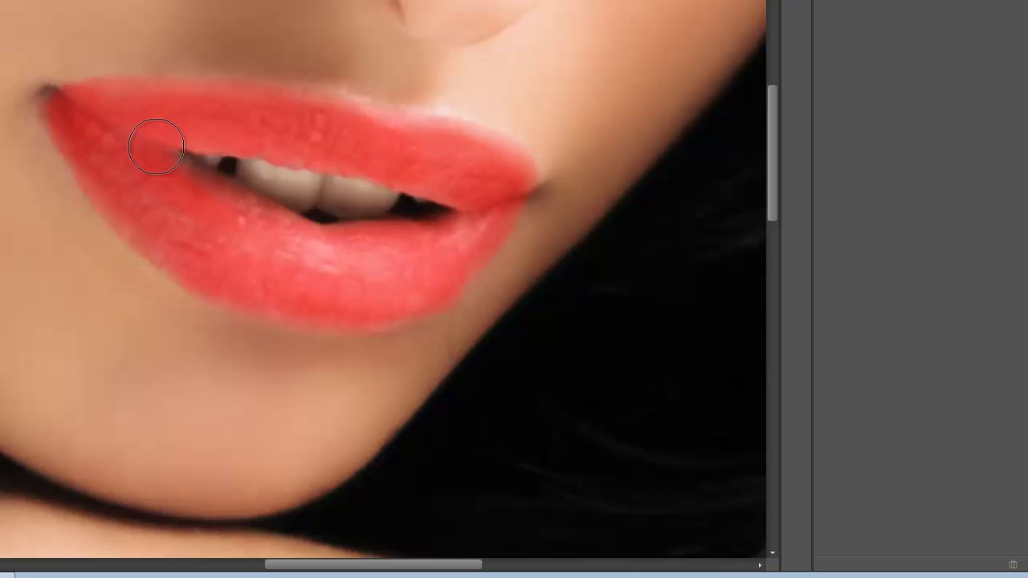
drag(156, 142, 193, 199)
key(q)
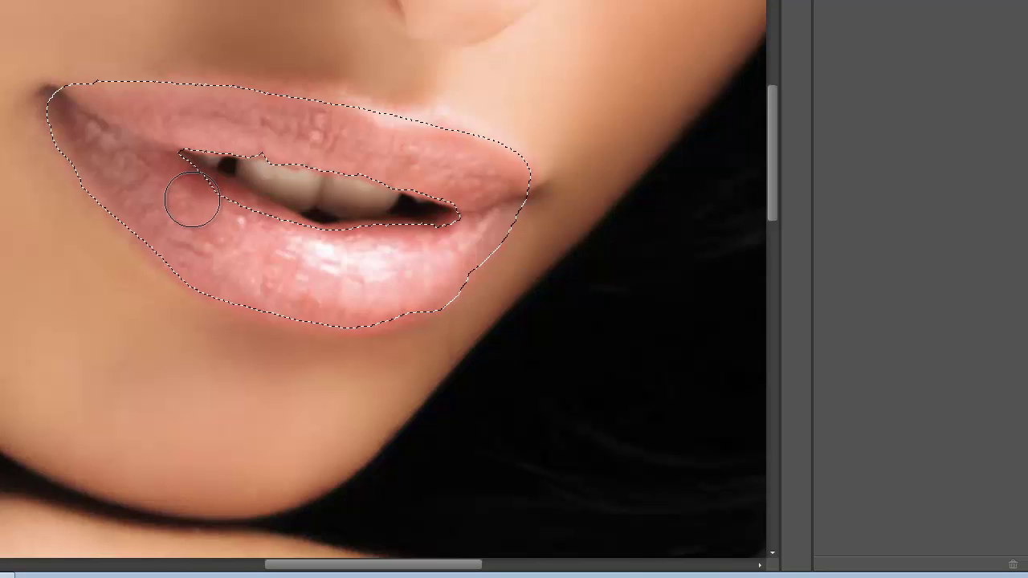
key(q)
key(q)
key(q)
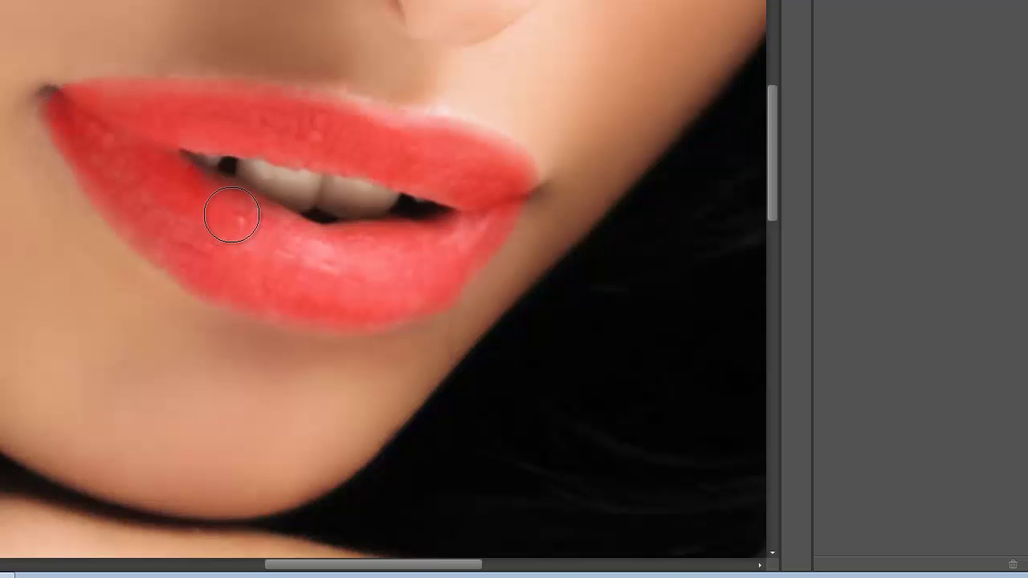
key(q)
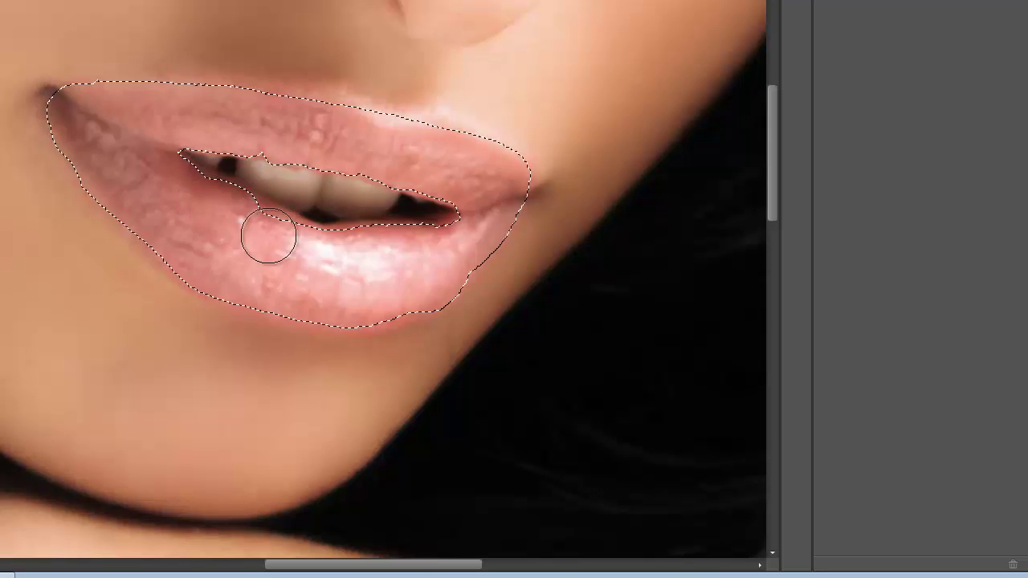
key(q)
key(q)
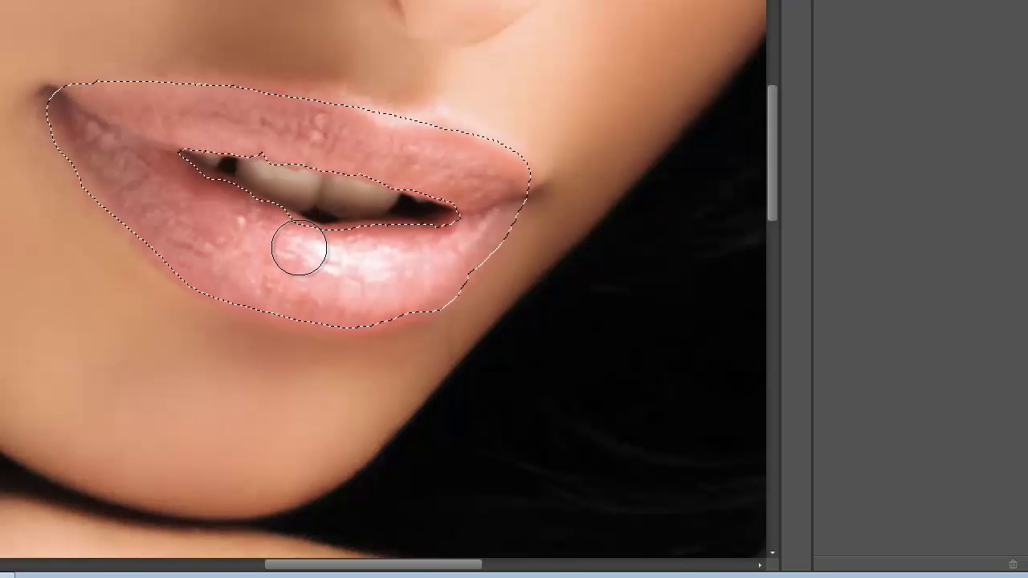
key(q)
key(q)
key(q)
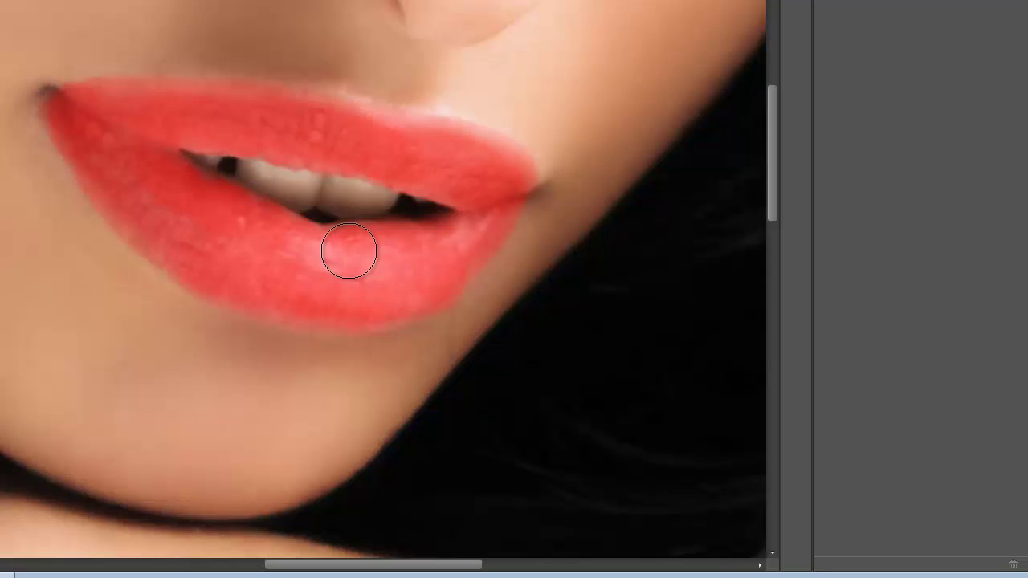
key(q)
key(q)
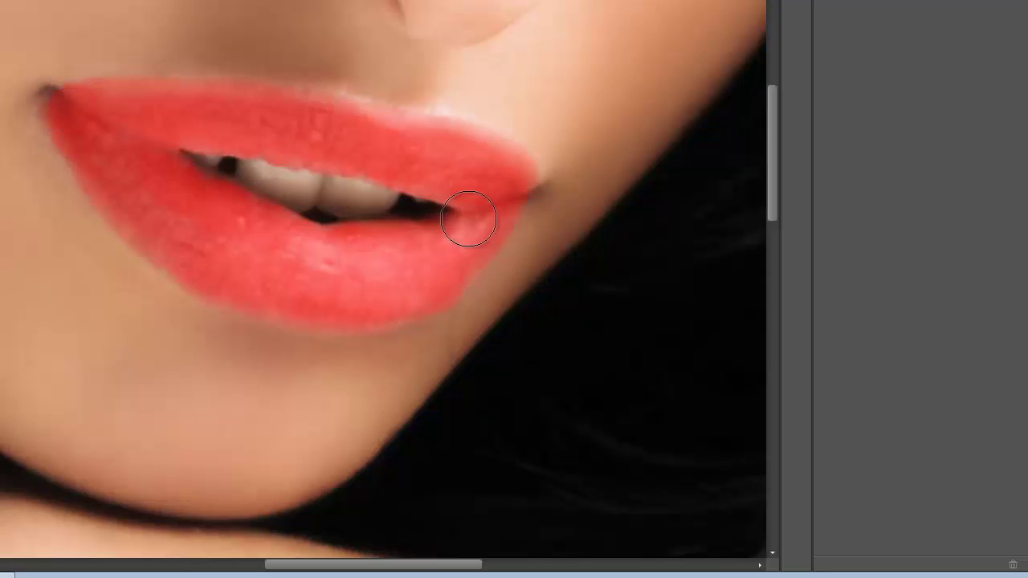
key(q)
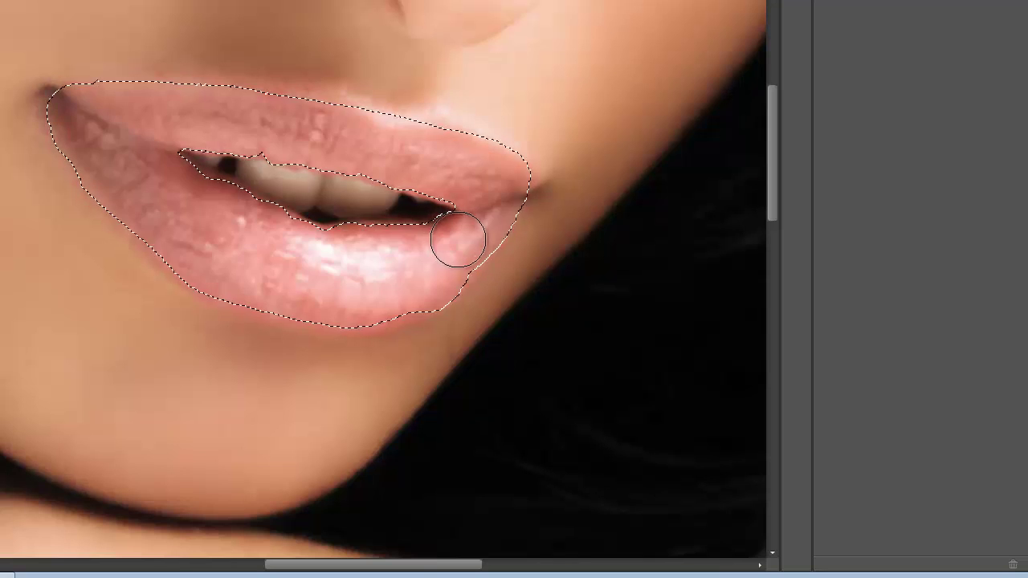
key(q)
key(q)
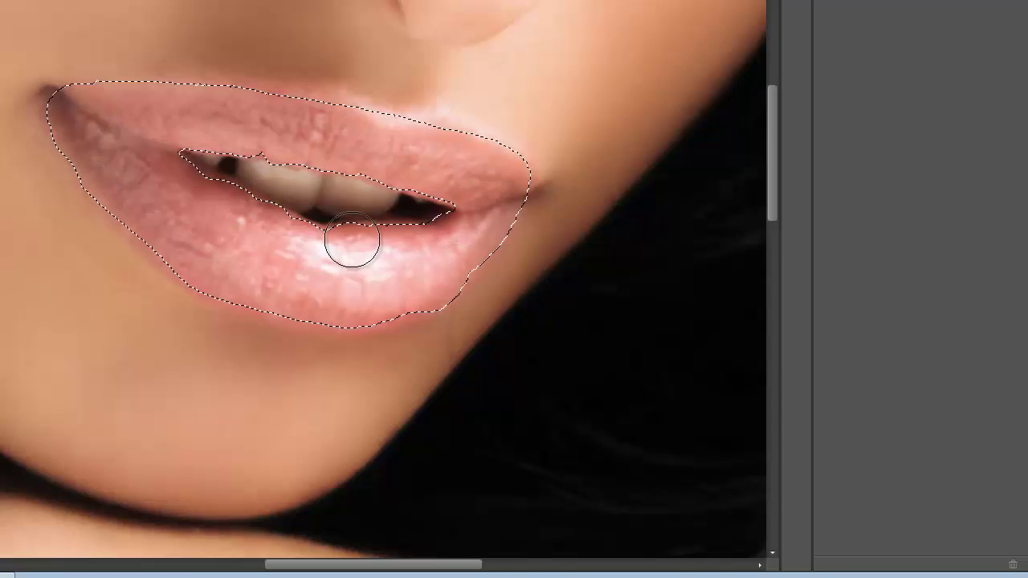
- Fit the image, invert the selection (Auswahl umkehren) so only the lips are selected, and zoom back in
key(ctrl+0)
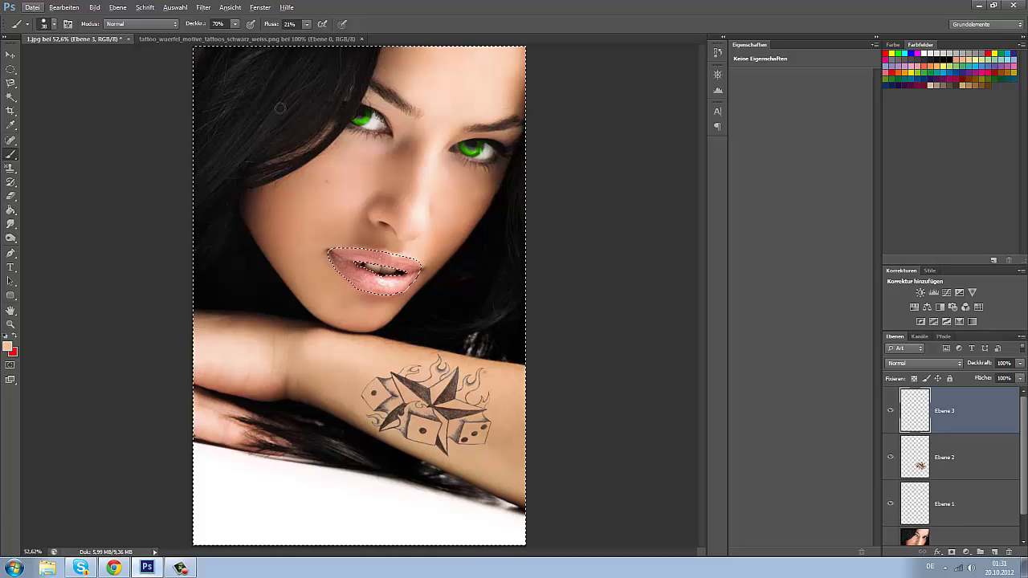
click(175, 7)
click(183, 49)
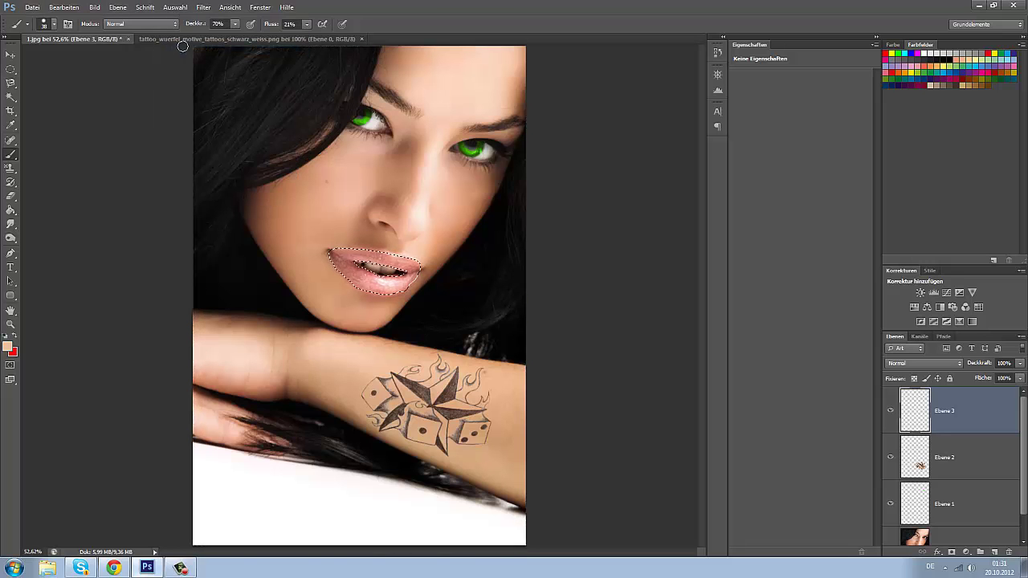
scroll(358, 254, up, 5)
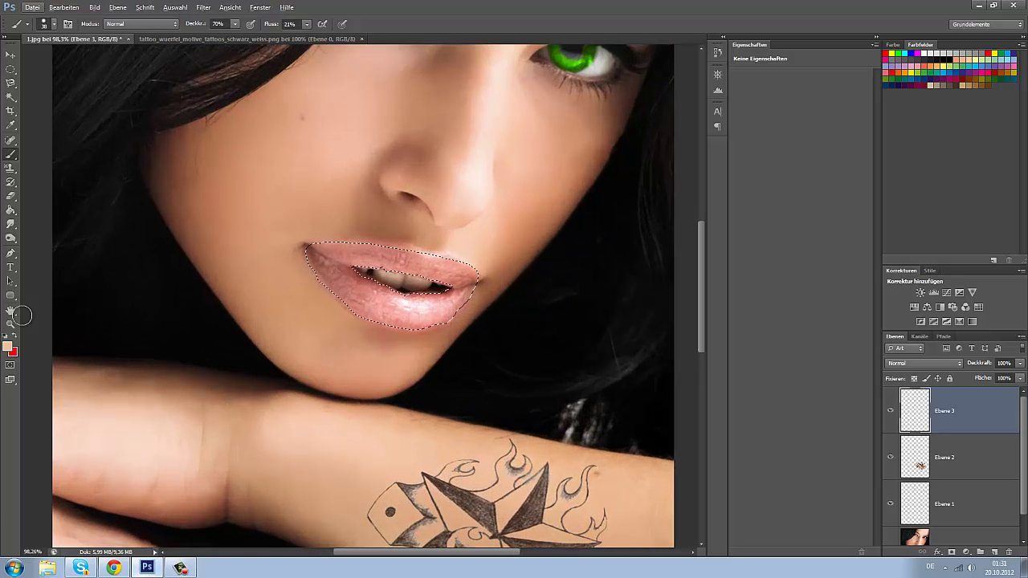
- Set the foreground colour to pure red #ff0000 and fill the lip selection with the Paint Bucket
click(8, 347)
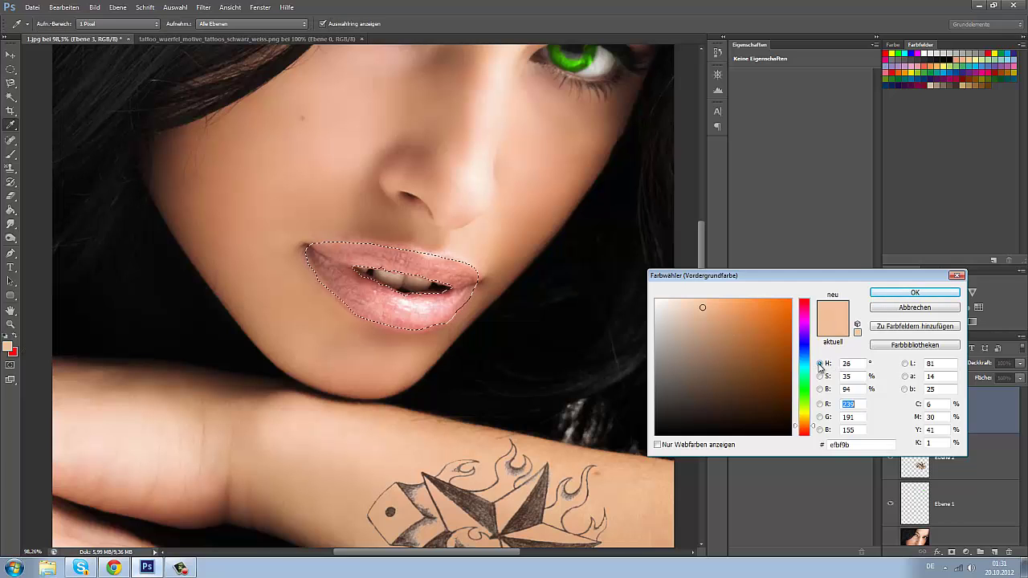
drag(805, 368, 809, 310)
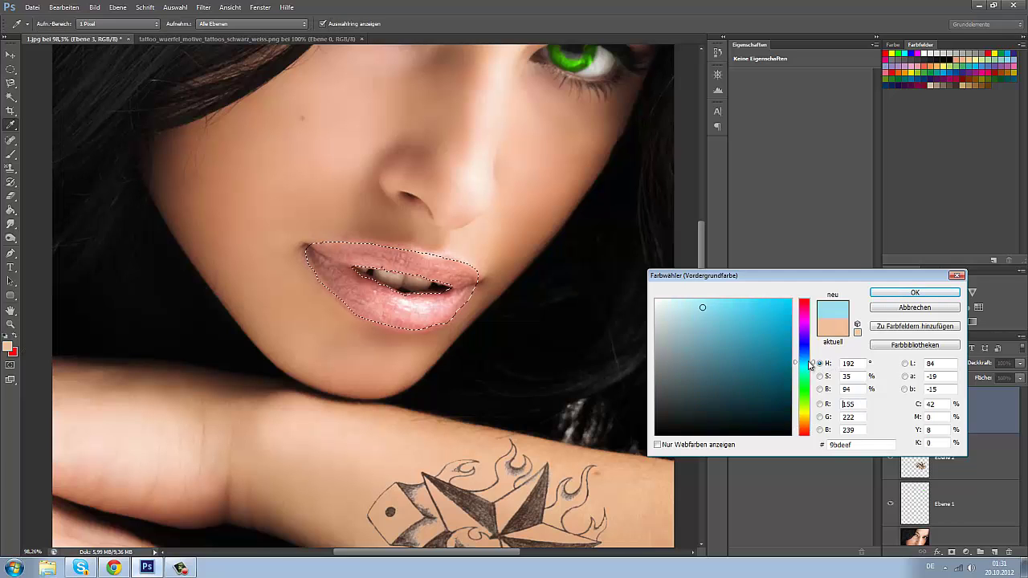
click(789, 302)
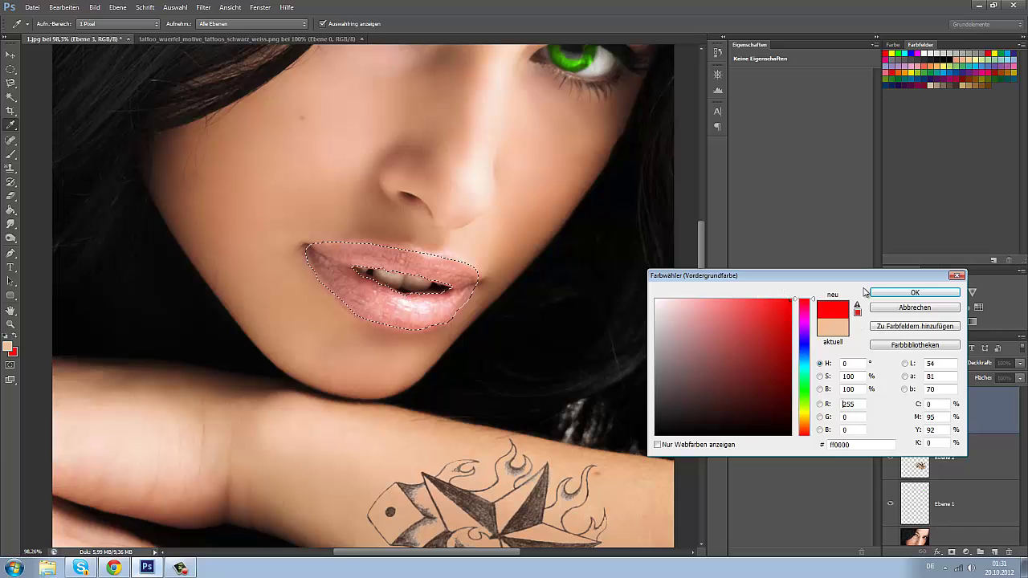
click(915, 292)
key(b)
click(12, 210)
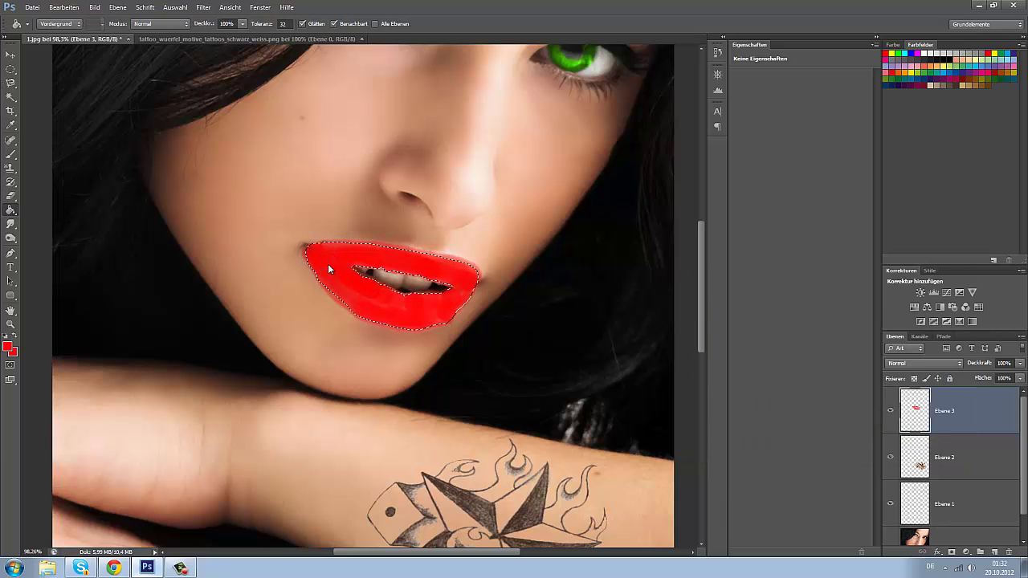
- Try several blend modes on Ebene 3, including Sprenkeln, and toggle its visibility to compare
click(922, 364)
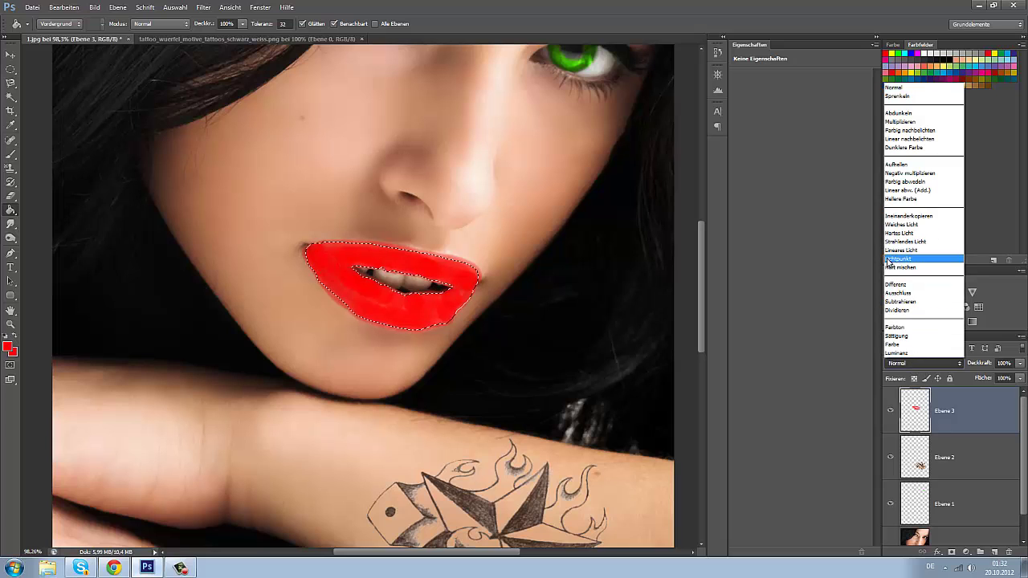
click(890, 265)
click(921, 364)
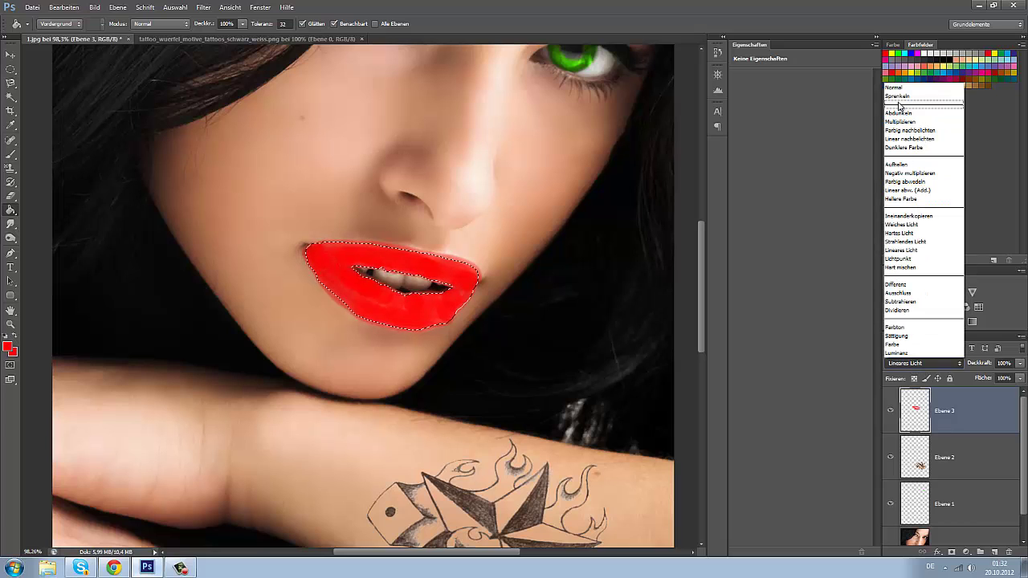
click(894, 100)
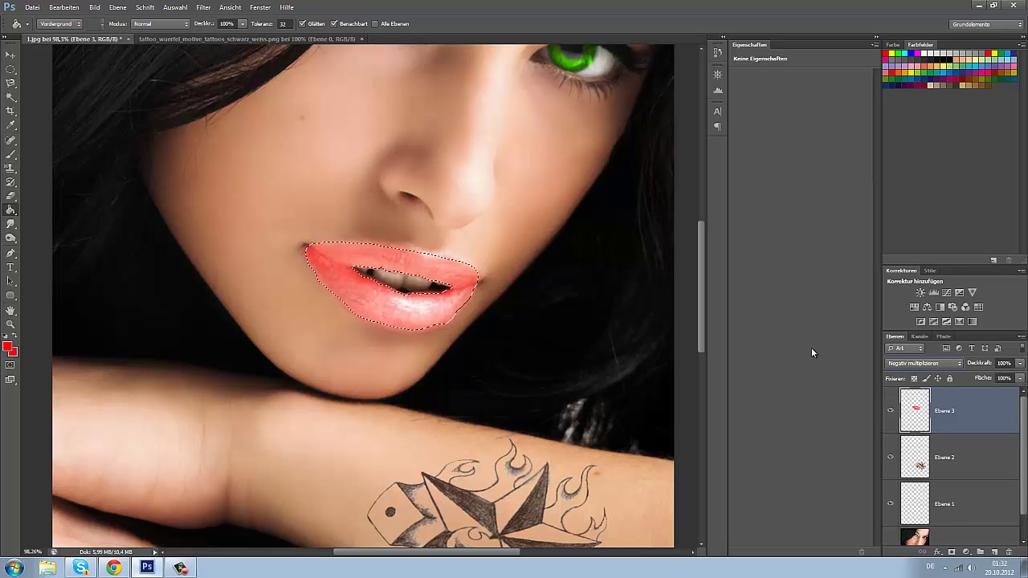
key(Down)
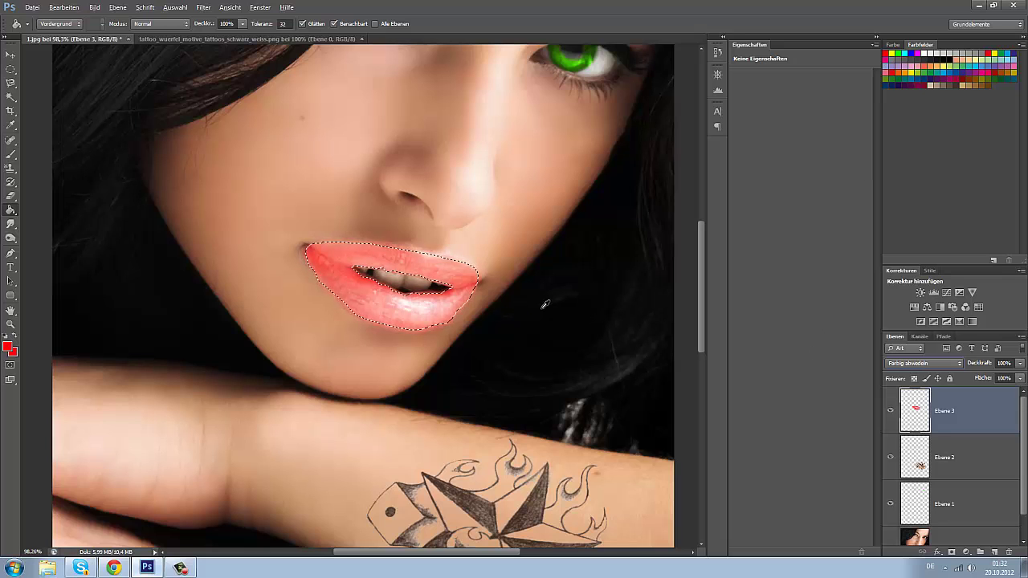
click(916, 370)
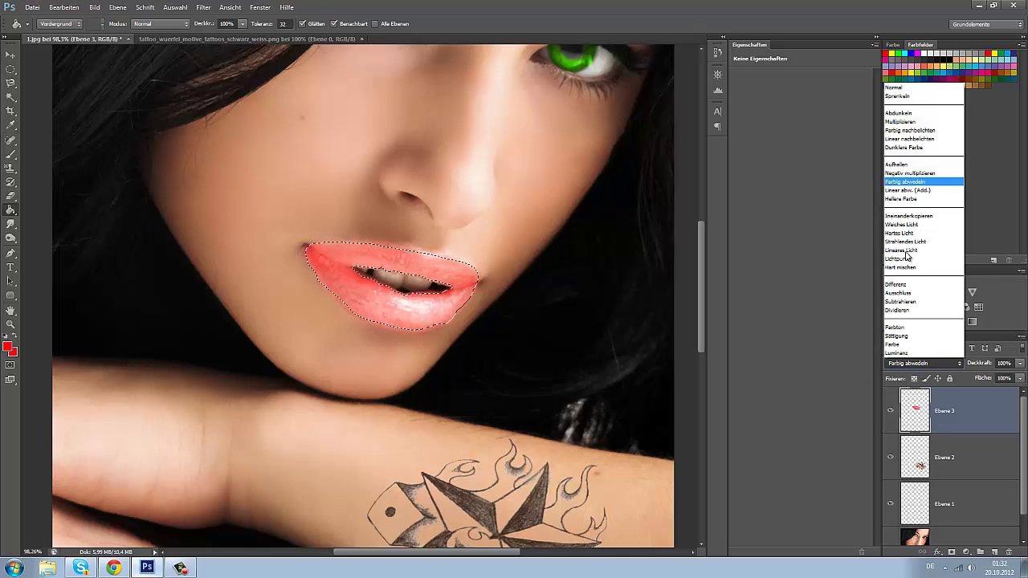
click(904, 184)
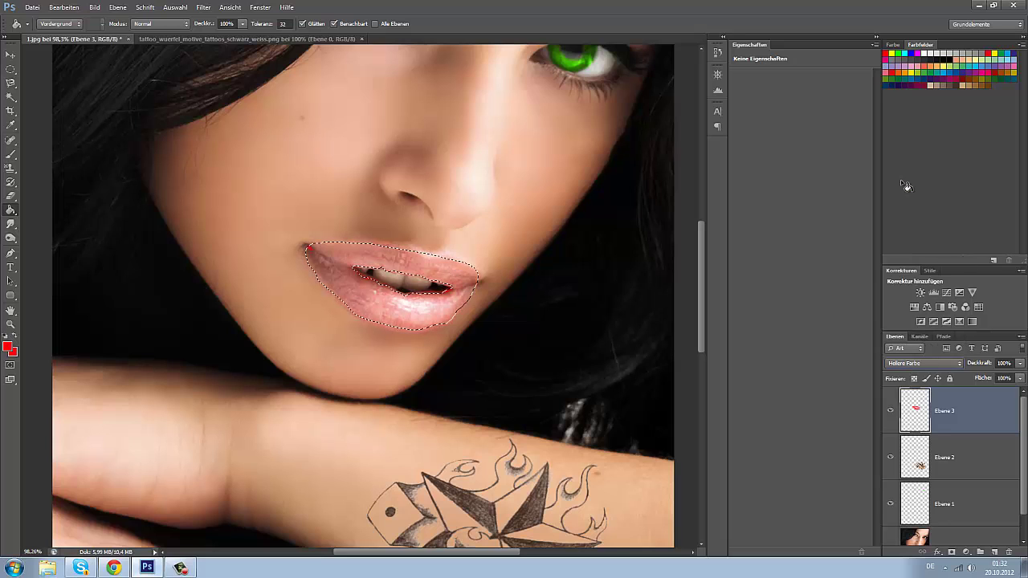
key(Down)
key(Down)
key(Down)
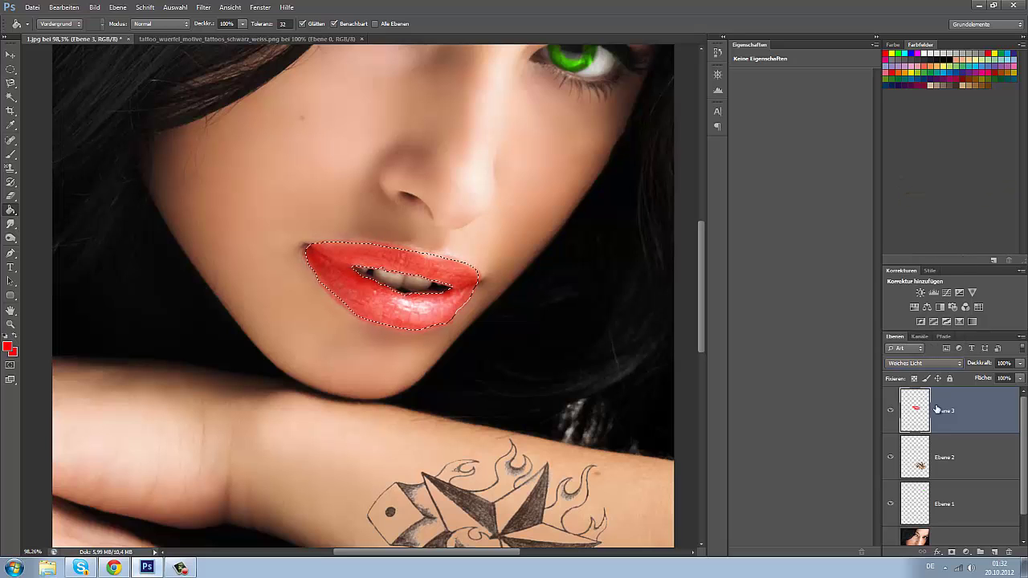
click(891, 411)
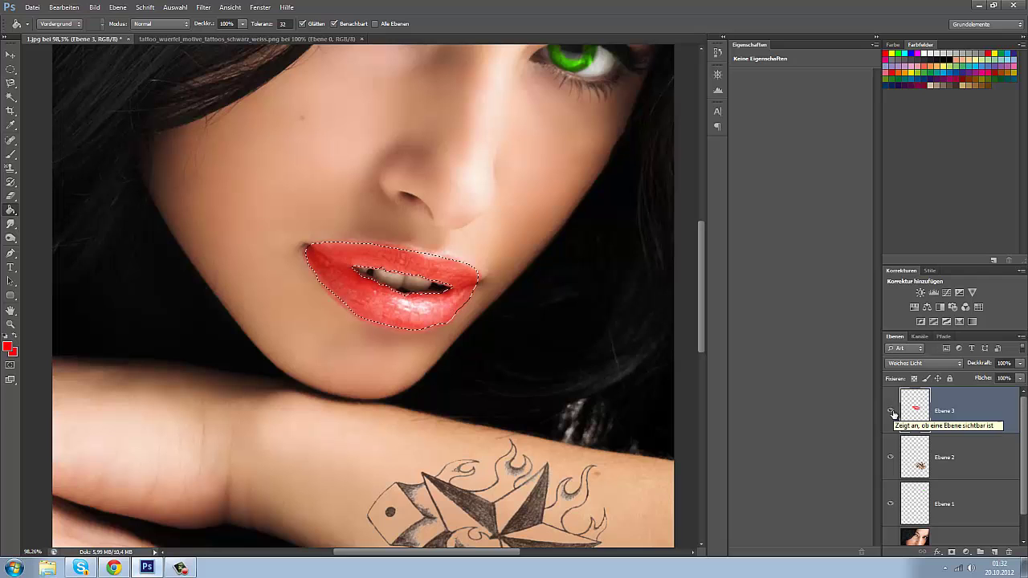
- Zoom out to the whole photo and step from Multiplizieren to Weiches Licht blending
click(9, 325)
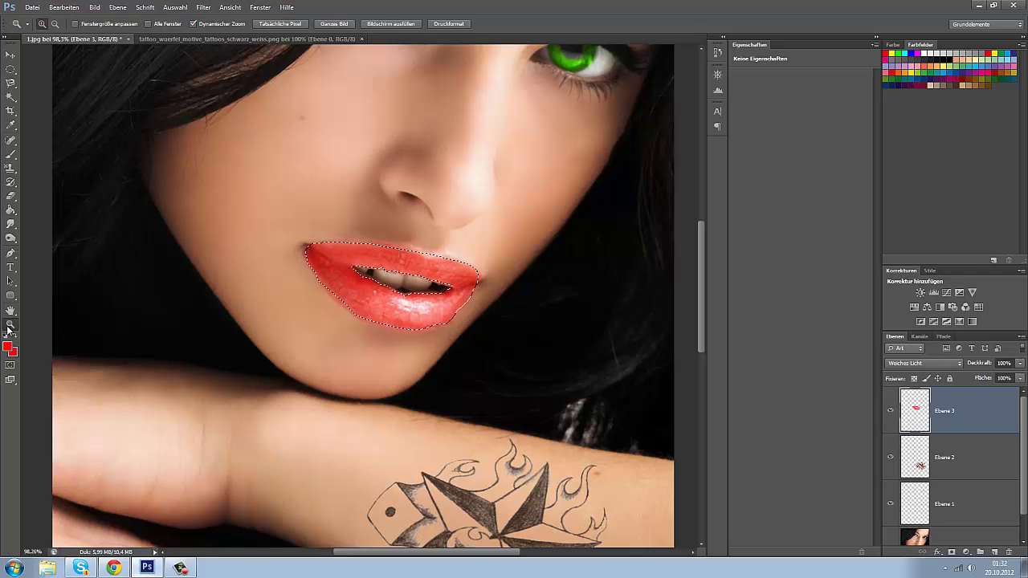
alt+click(248, 322)
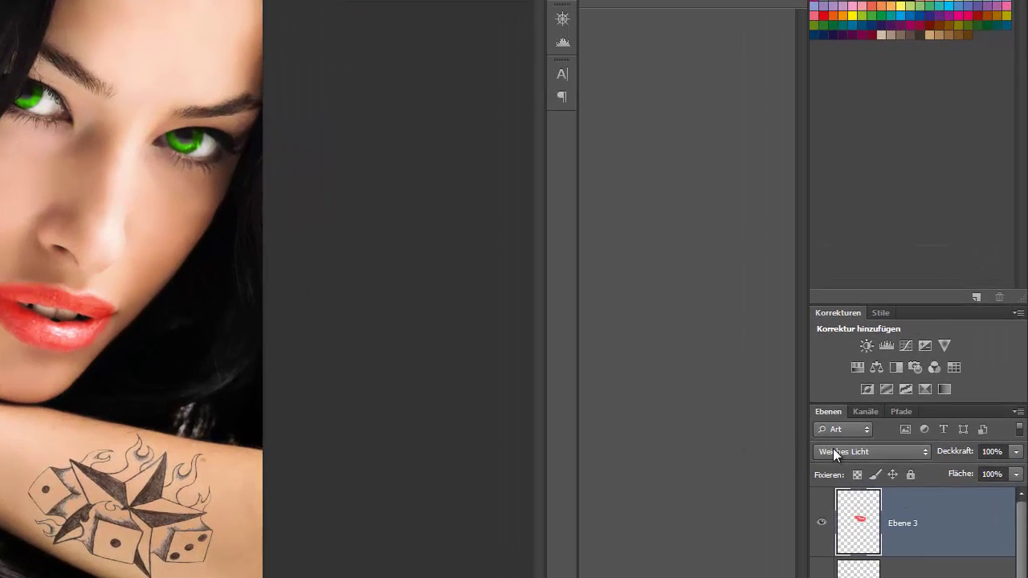
click(891, 375)
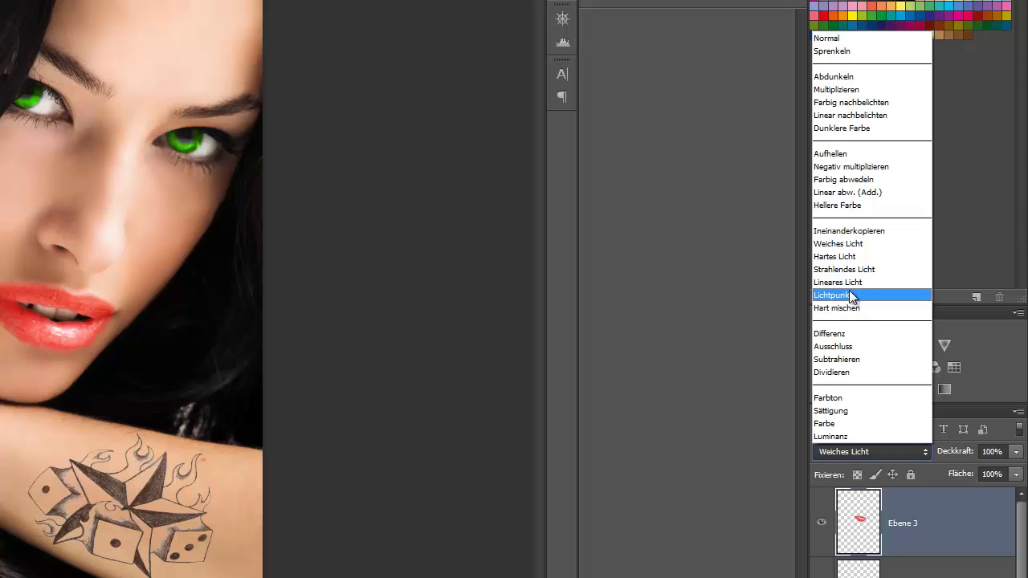
click(831, 89)
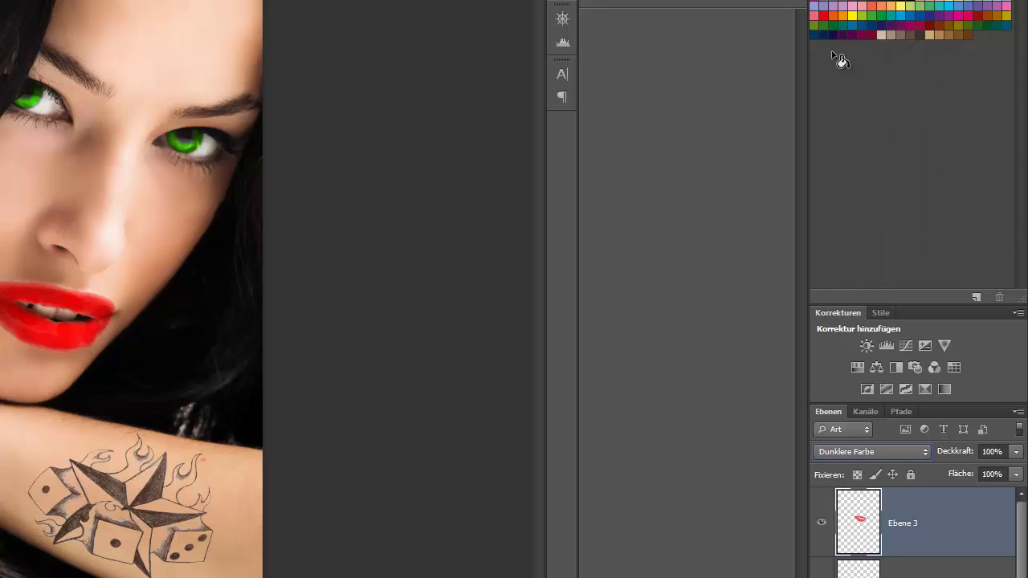
key(Down)
key(Down)
key(Down)
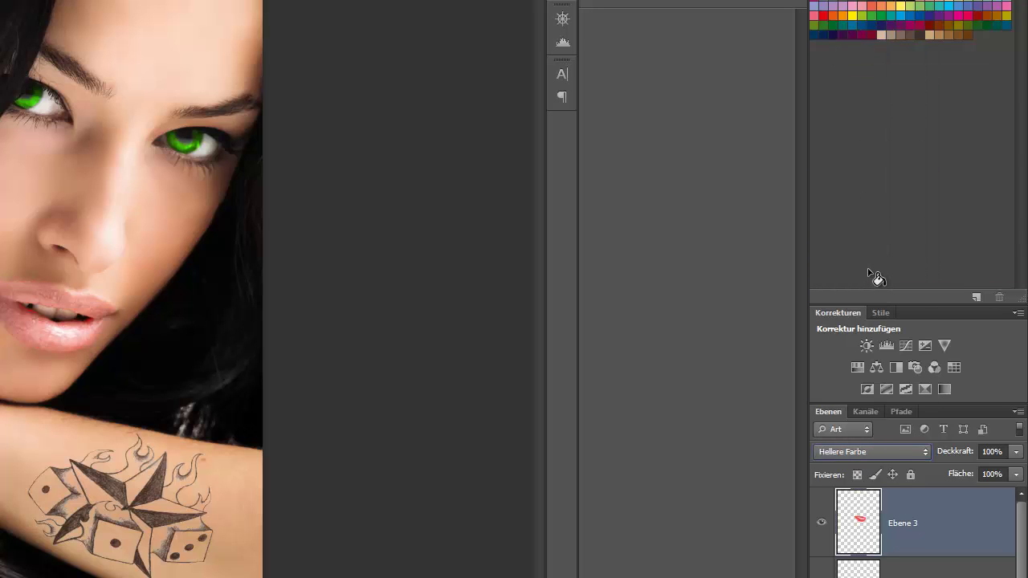
key(Down)
key(Down)
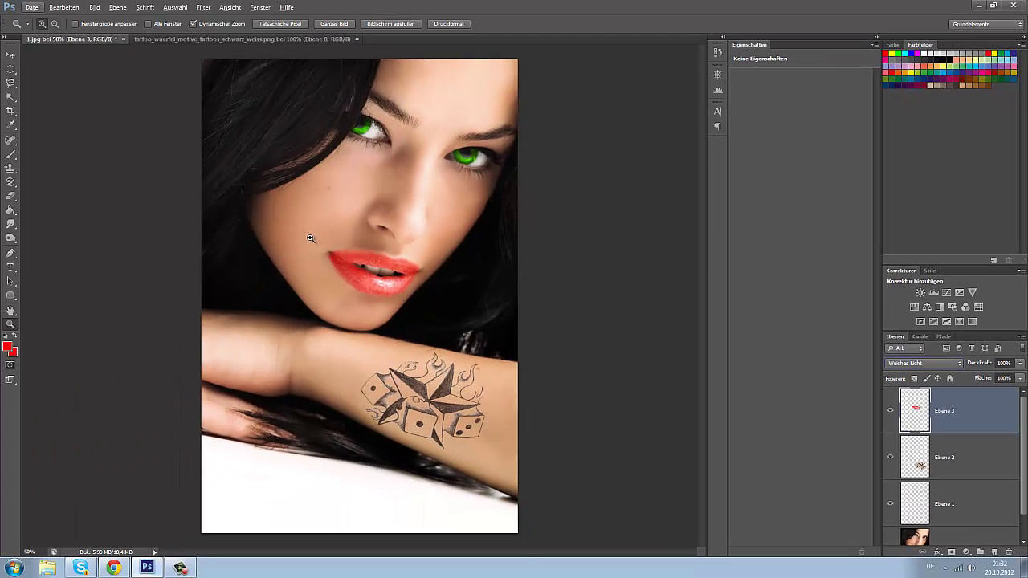
- Zoom in close on the lips, then back out to show the whole face
click(310, 238)
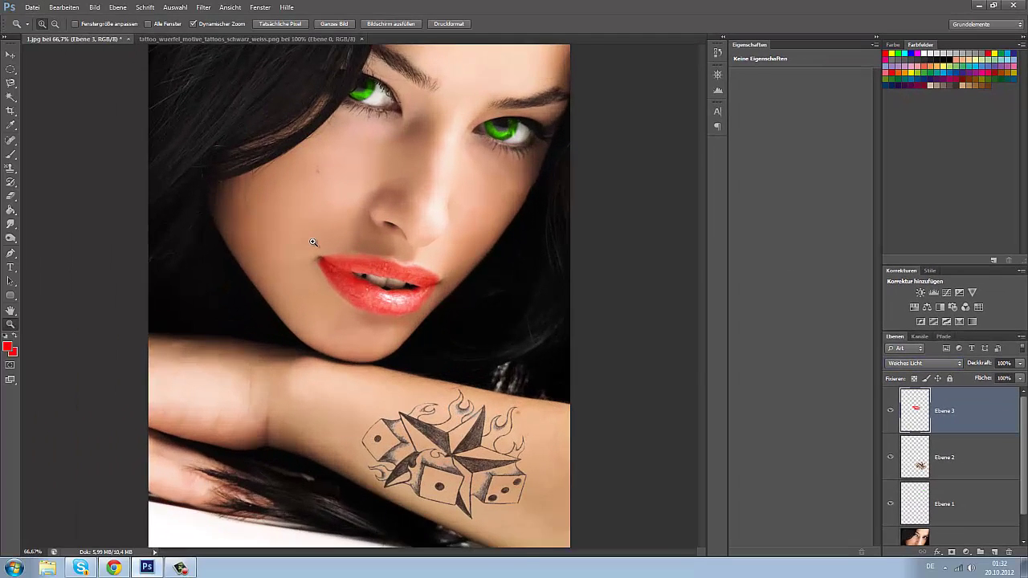
click(333, 253)
click(356, 270)
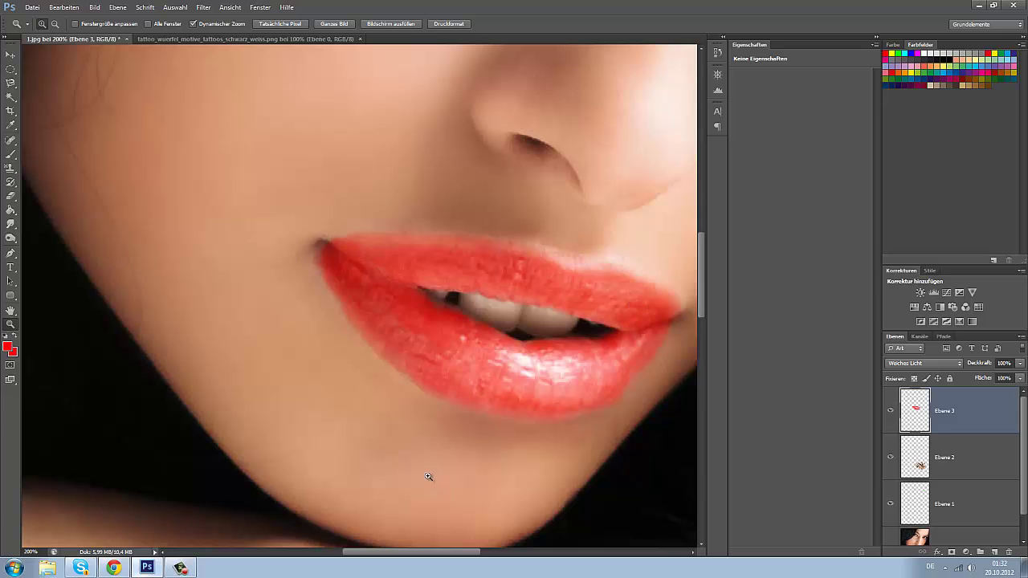
mouse_move(450, 414)
mouse_down()
mouse_move(405, 410)
mouse_move(425, 414)
mouse_up()
key(alt)
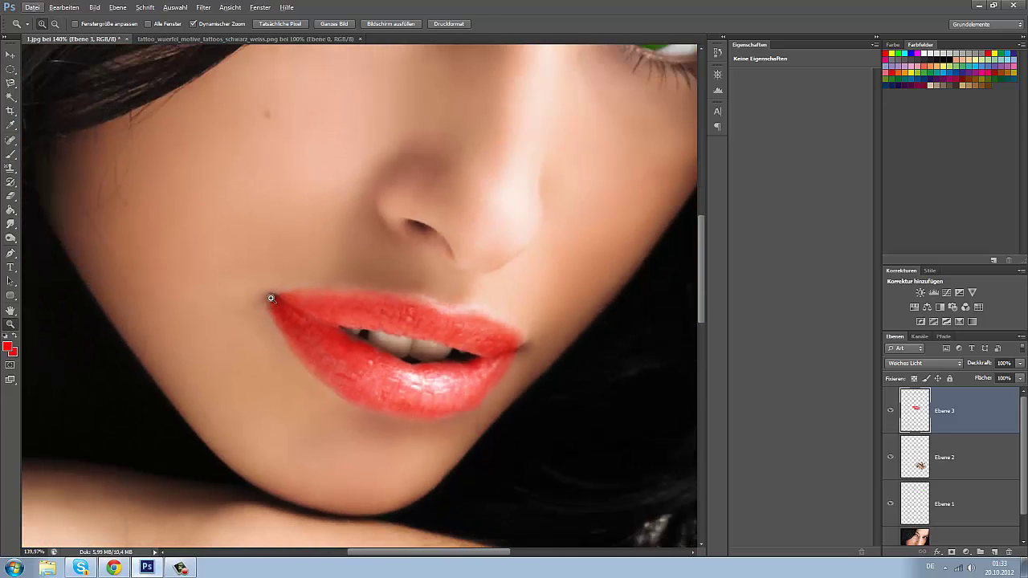
key(alt)
drag(232, 294, 90, 369)
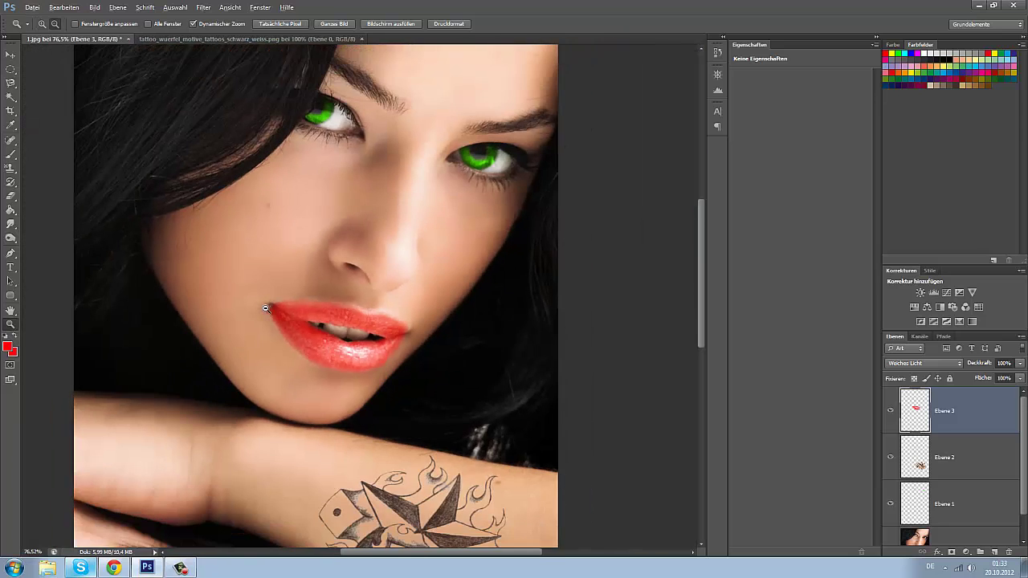
key(alt)
scroll(91, 369, down, 2)
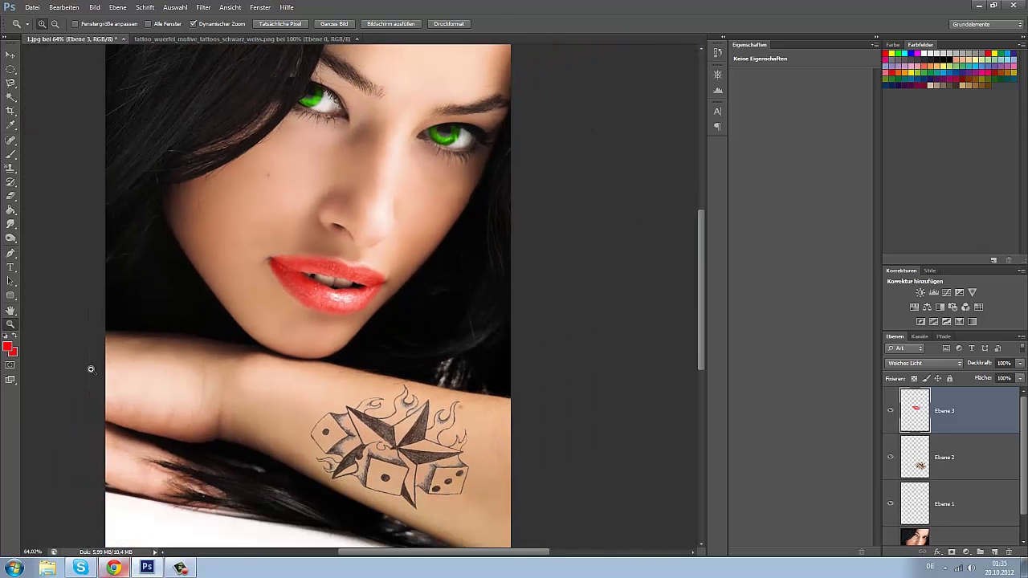
- Erase stray red around the lip edges on Ebene 3, zooming in and out to review
click(11, 196)
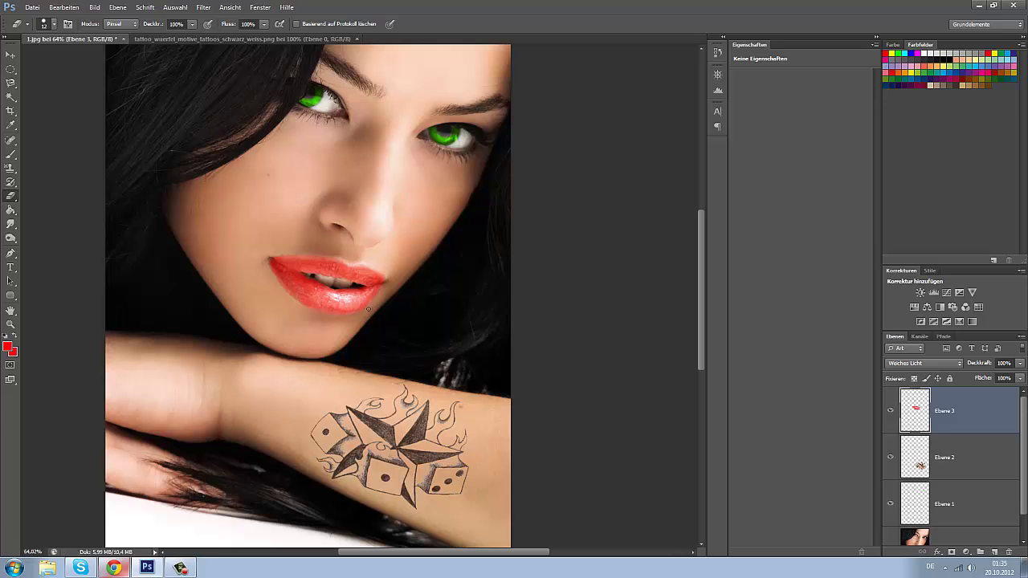
scroll(367, 309, up, 2)
scroll(368, 308, up, 3)
scroll(367, 313, up, 2)
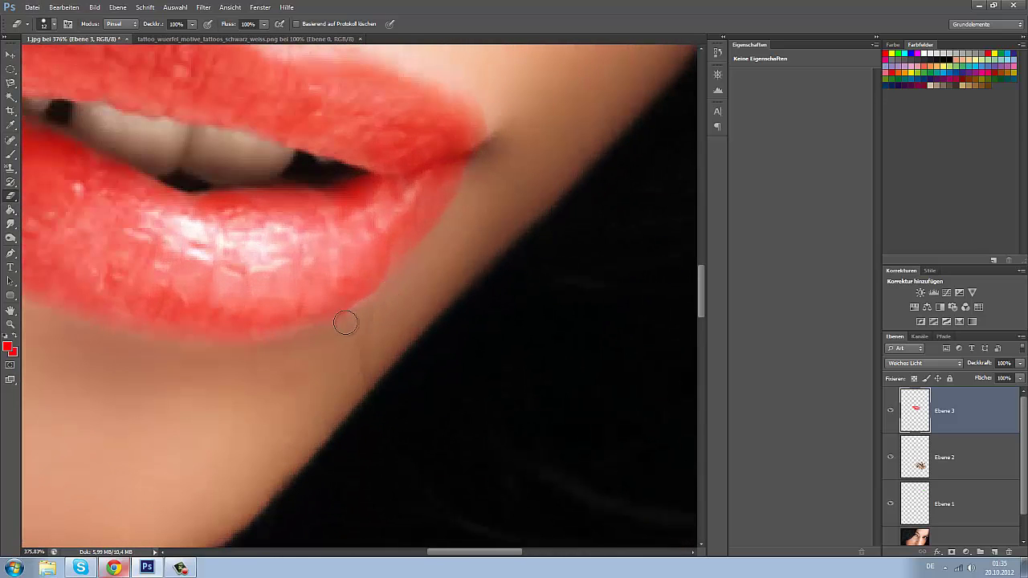
scroll(399, 397, down, 3)
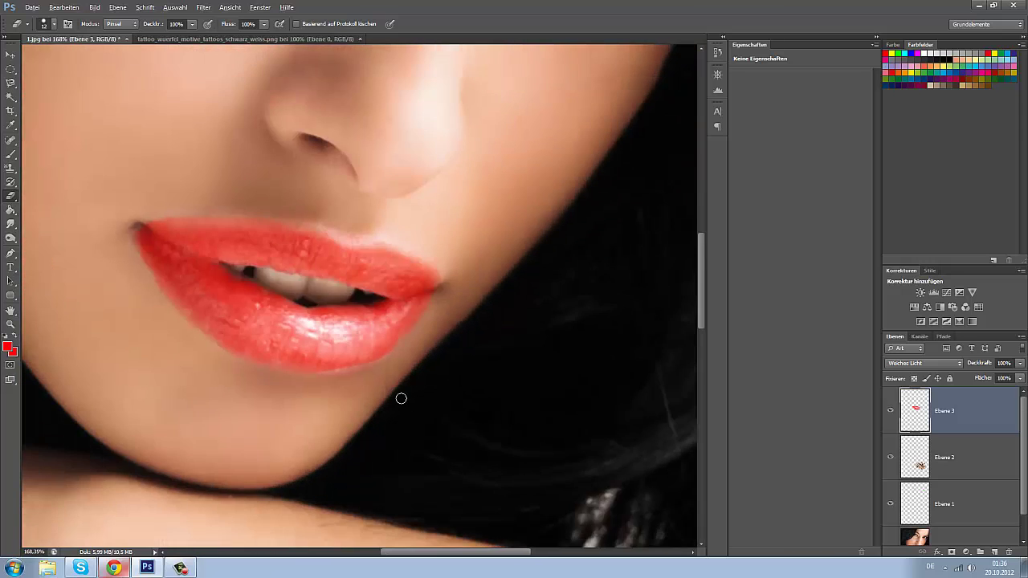
scroll(399, 396, down, 2)
scroll(402, 402, up, 1)
scroll(402, 398, up, 2)
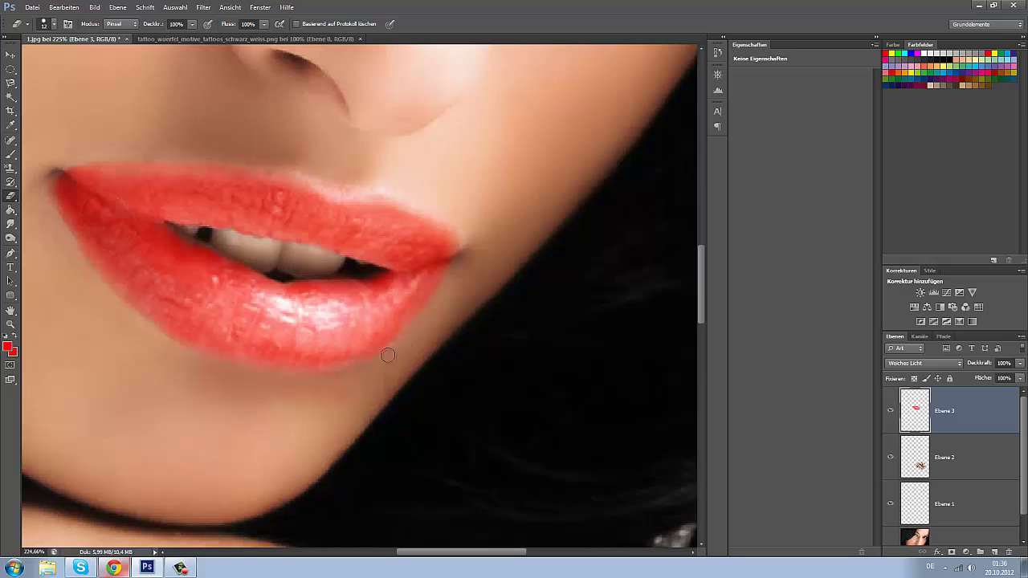
scroll(381, 407, down, 3)
scroll(388, 402, up, 1)
scroll(254, 340, down, 1)
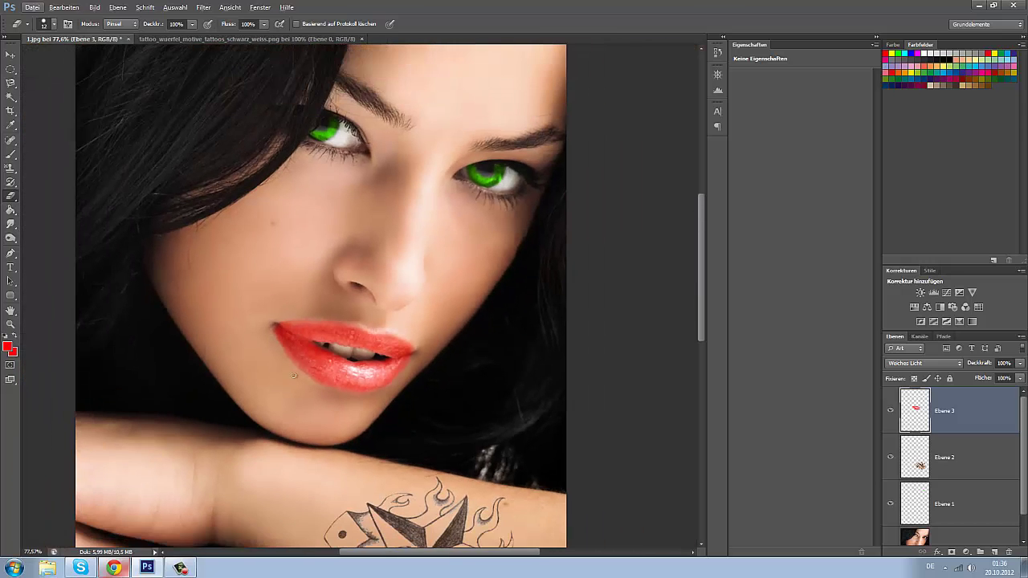
scroll(255, 340, up, 2)
scroll(254, 340, up, 2)
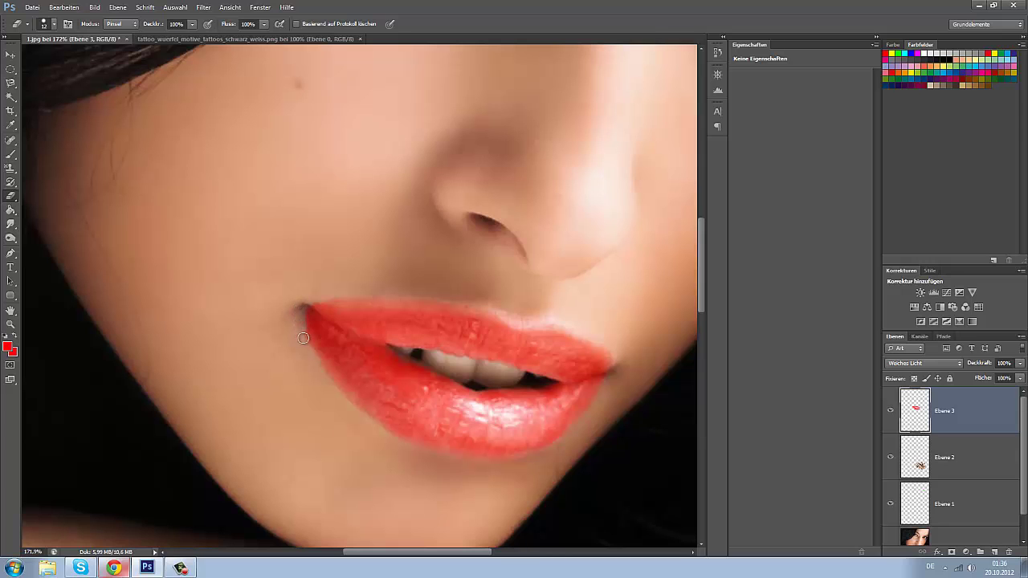
scroll(301, 361, down, 2)
scroll(292, 396, down, 1)
scroll(298, 329, down, 1)
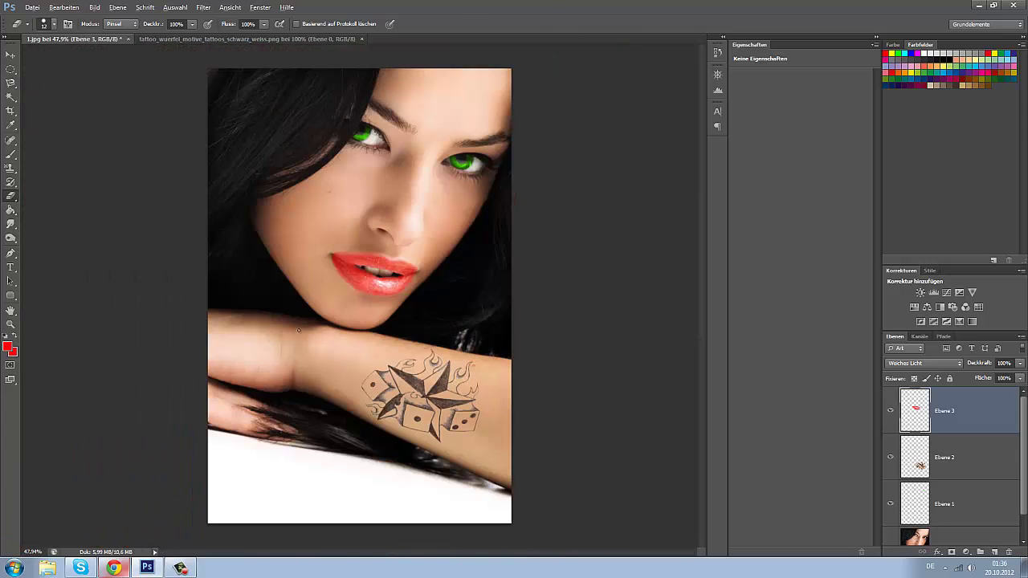
scroll(345, 292, up, 1)
scroll(345, 292, up, 1)
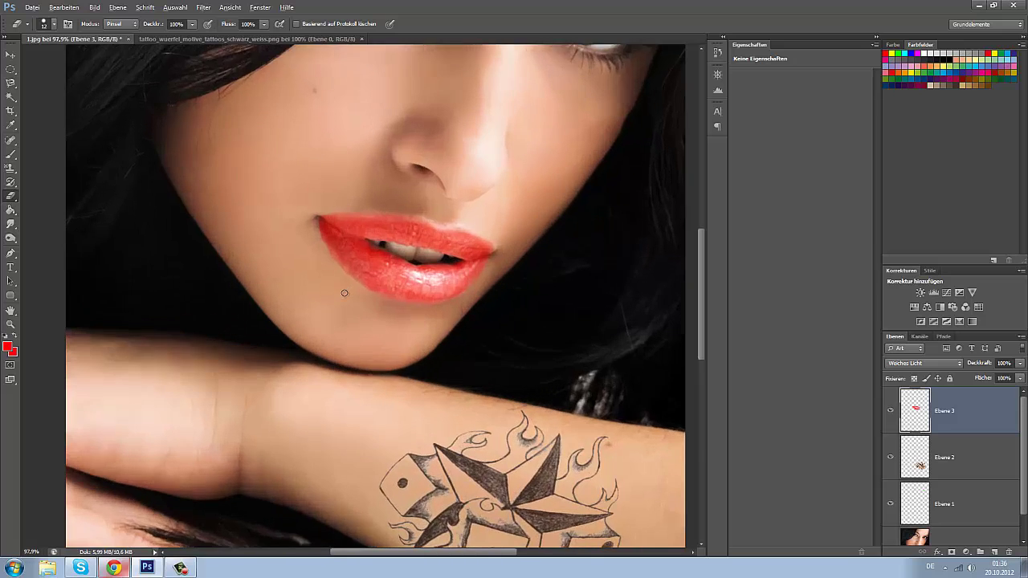
scroll(344, 293, up, 1)
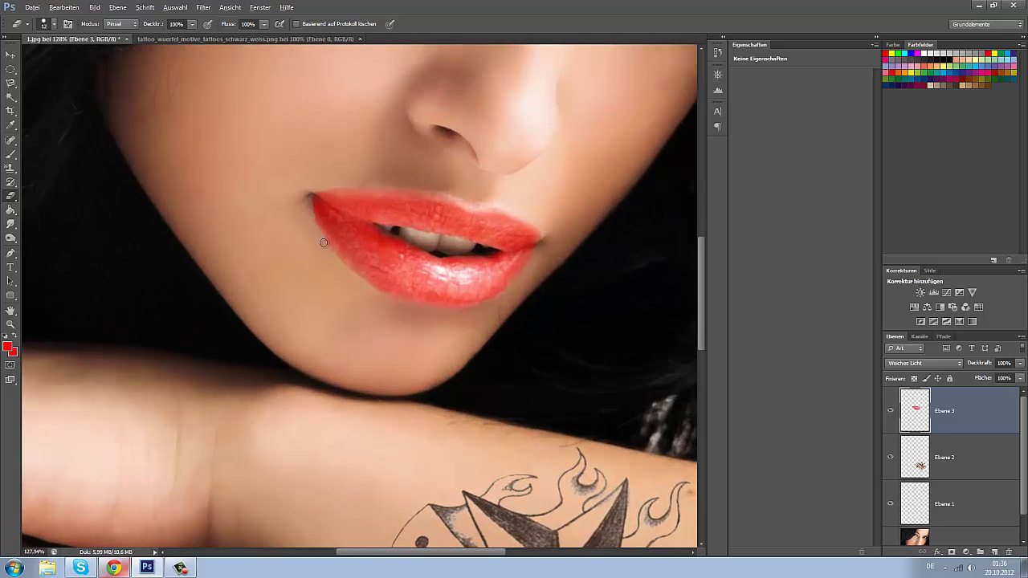
scroll(309, 285, down, 2)
scroll(308, 284, down, 1)
scroll(309, 284, down, 1)
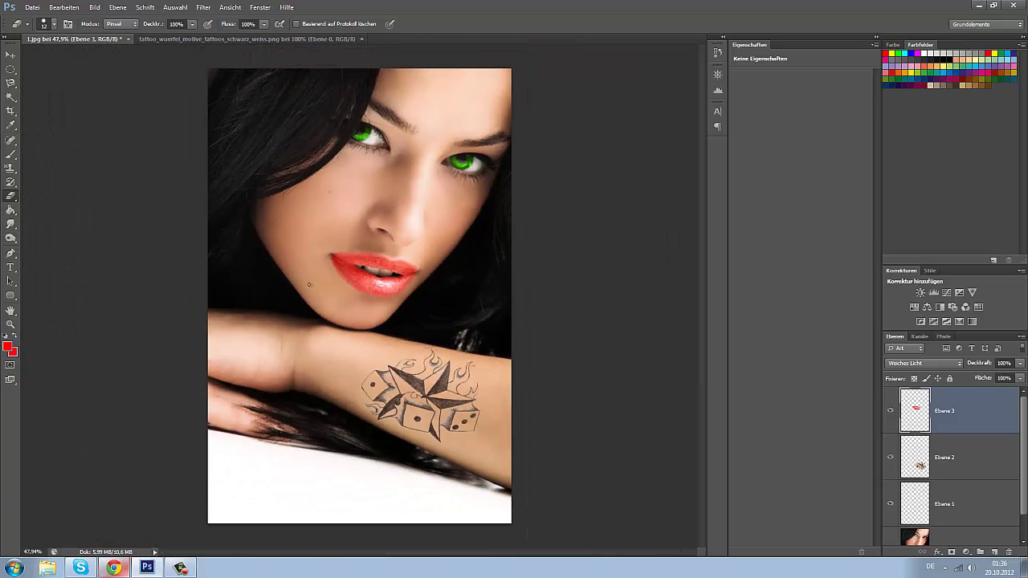